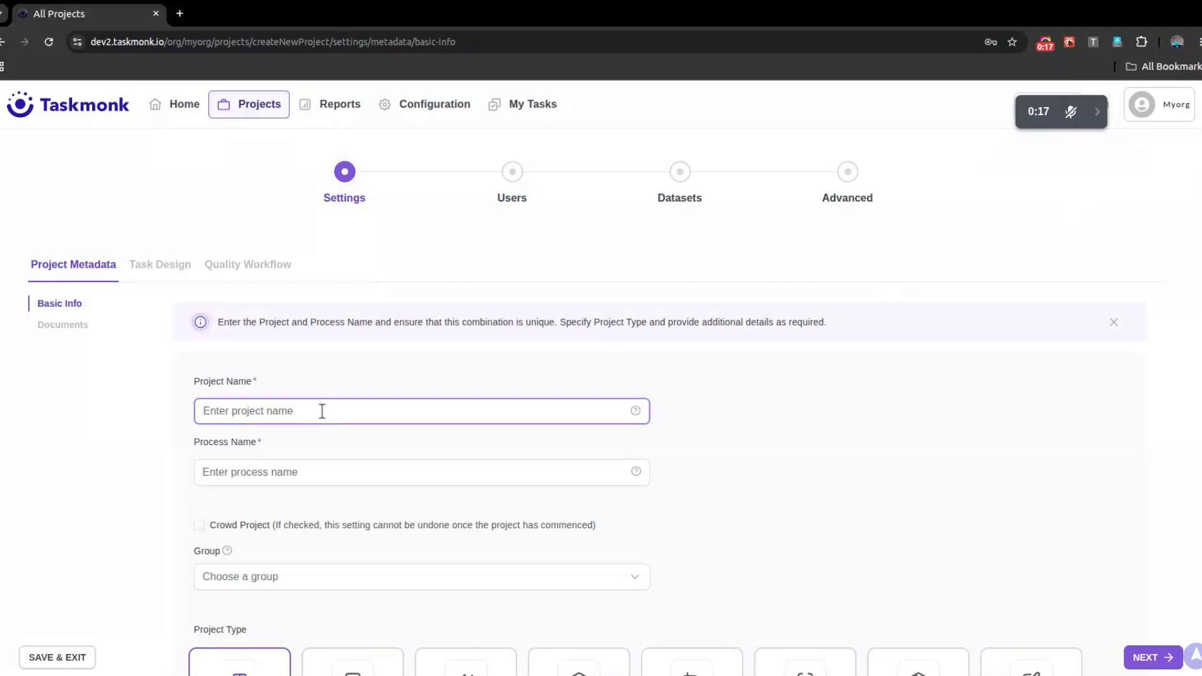
Name the project "Medical Document Labelling" with process name "Annotation", choose the Annotation project type, and submit the basic info
click(323, 474)
text(Annotation)
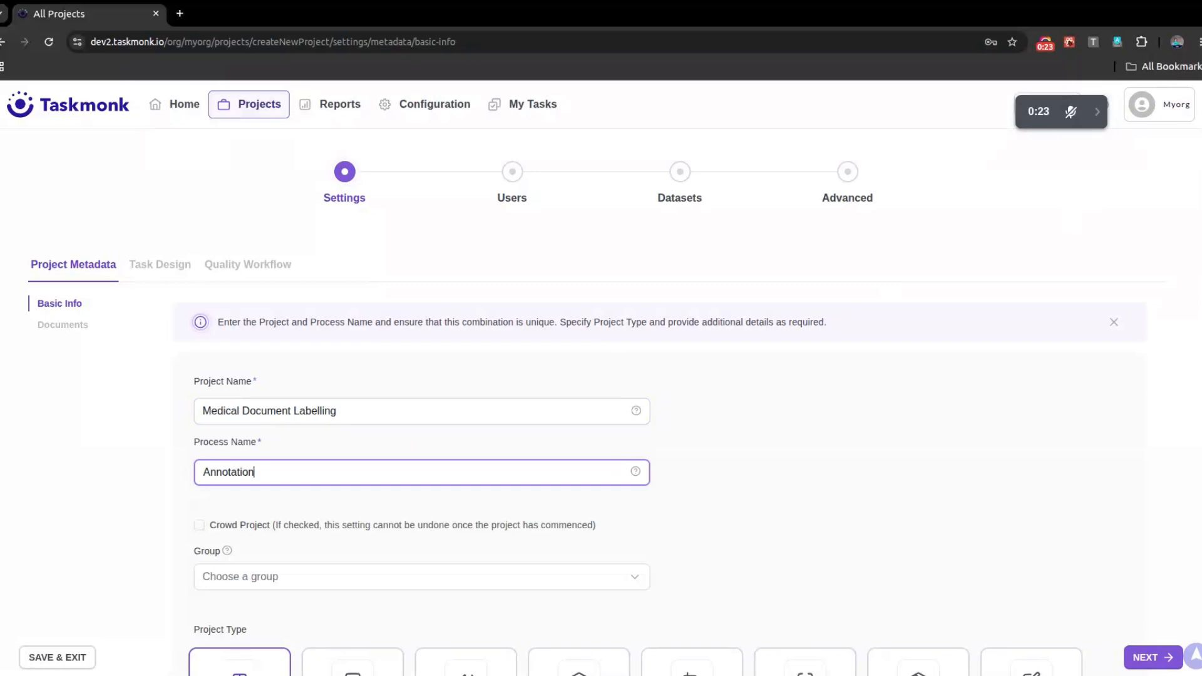
scroll(406, 512, down, 3)
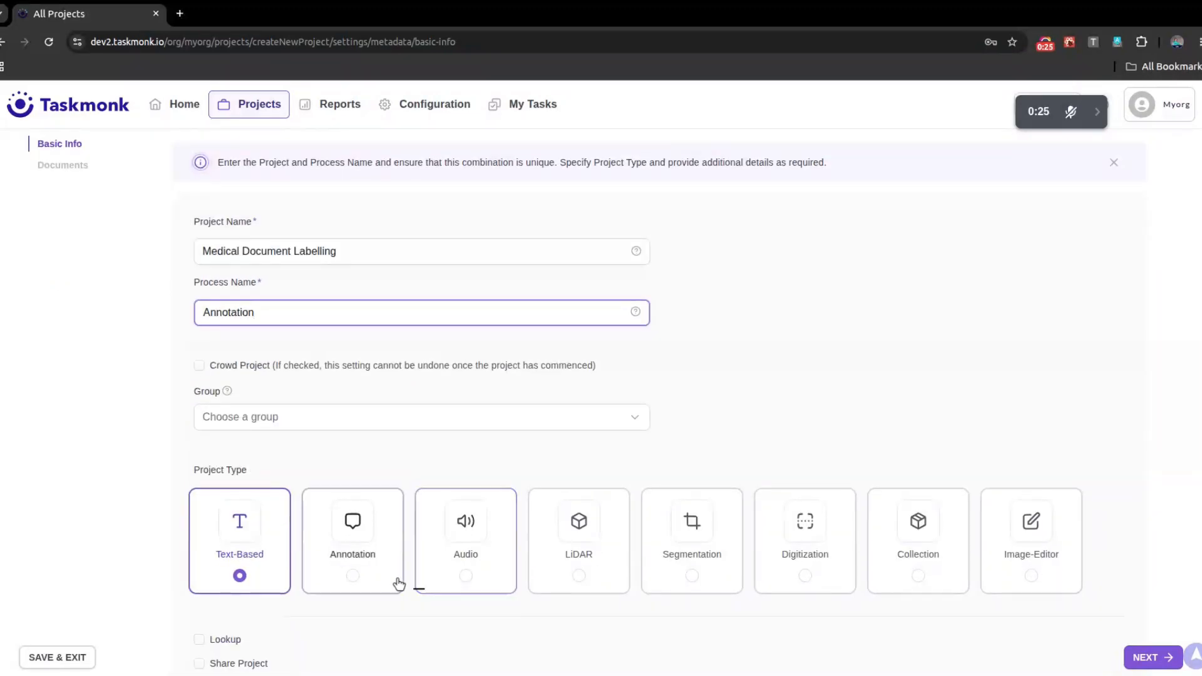
scroll(401, 584, down, 1)
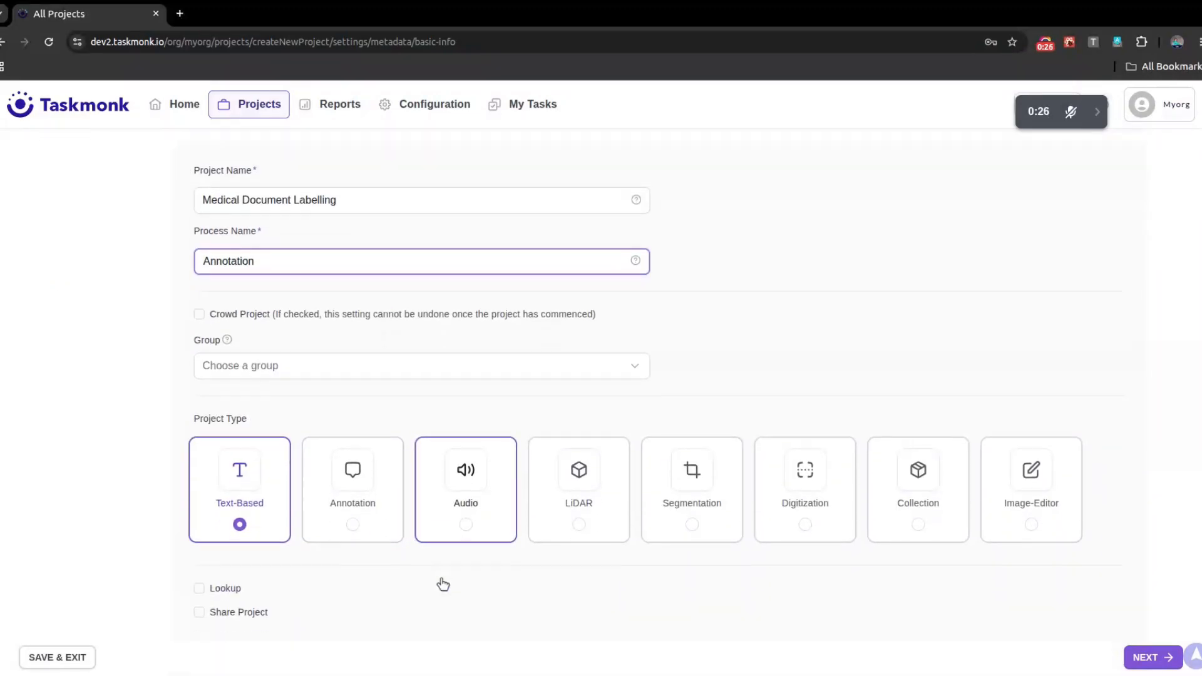
click(351, 525)
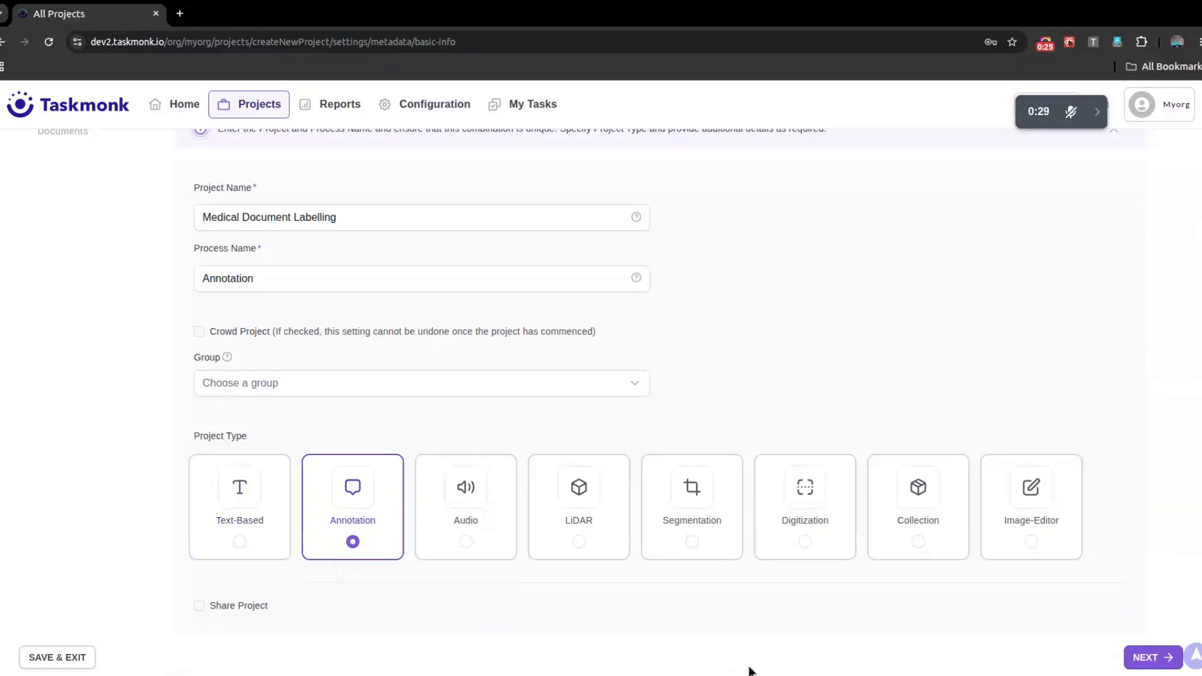
click(1143, 658)
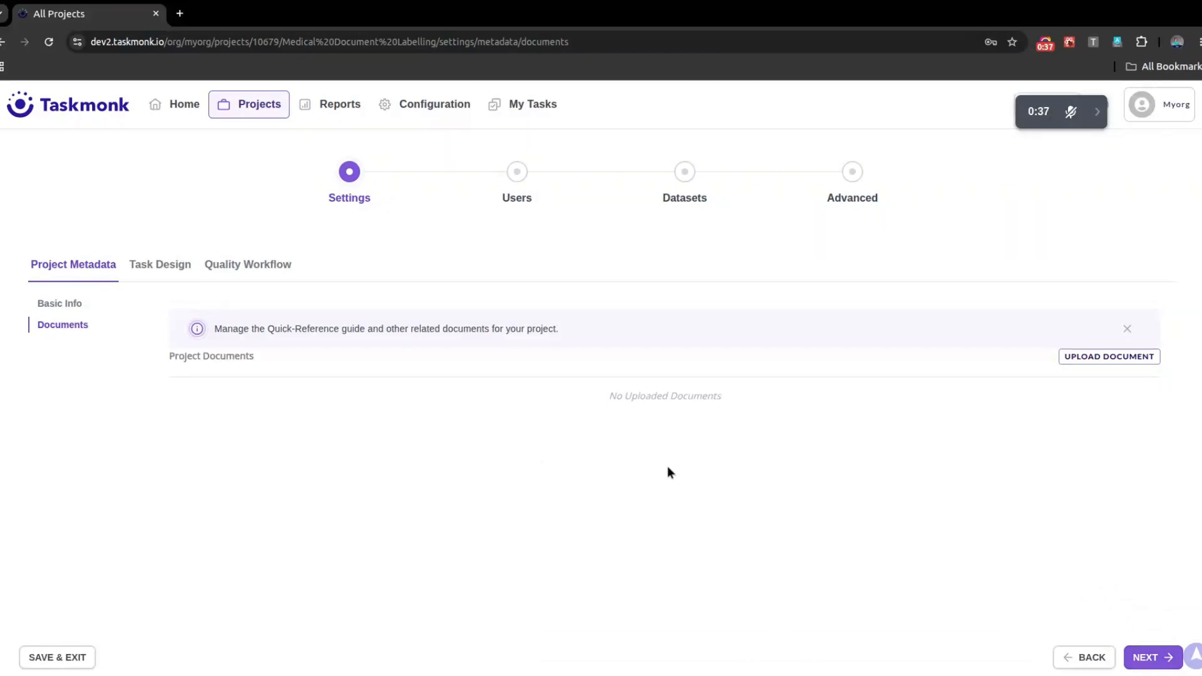
Continue past the project documents without an upload and set the MediaUrl input field's type to Document
click(1155, 656)
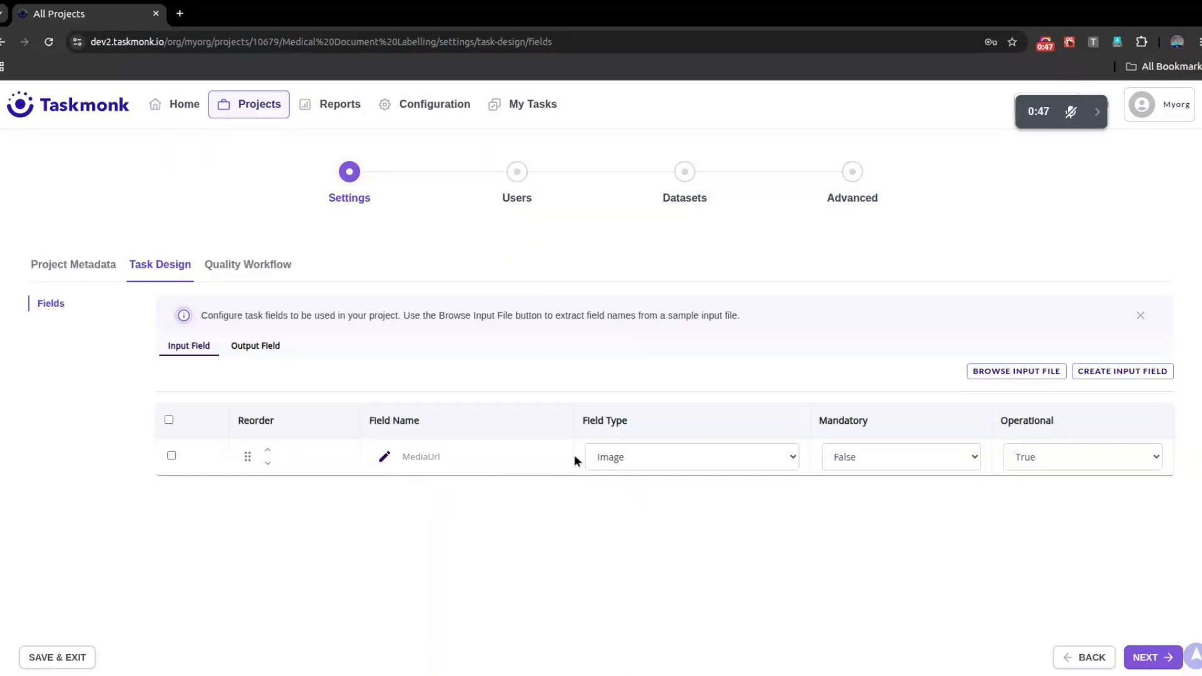
click(626, 457)
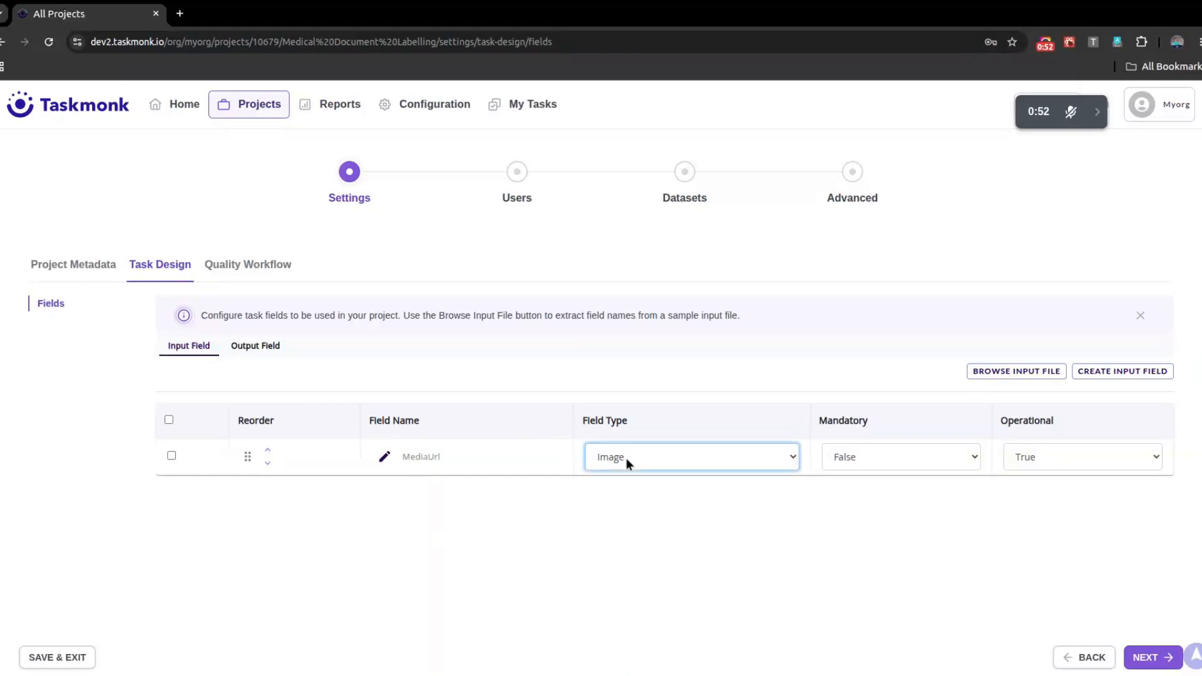
click(642, 559)
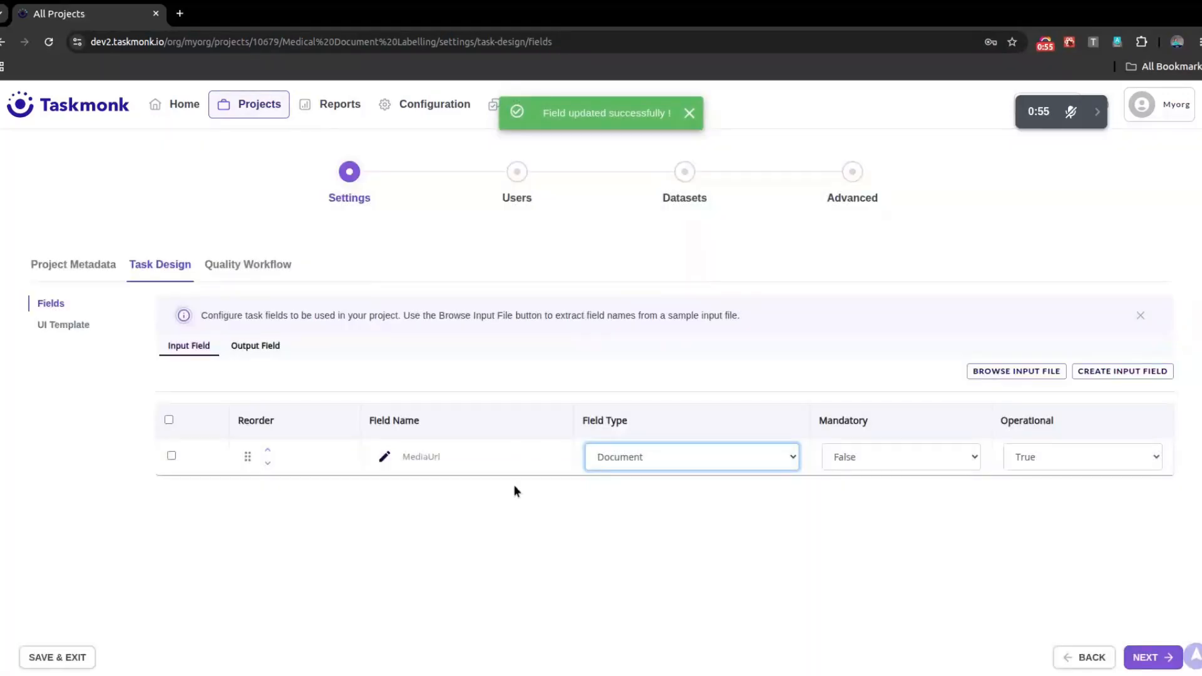
click(599, 554)
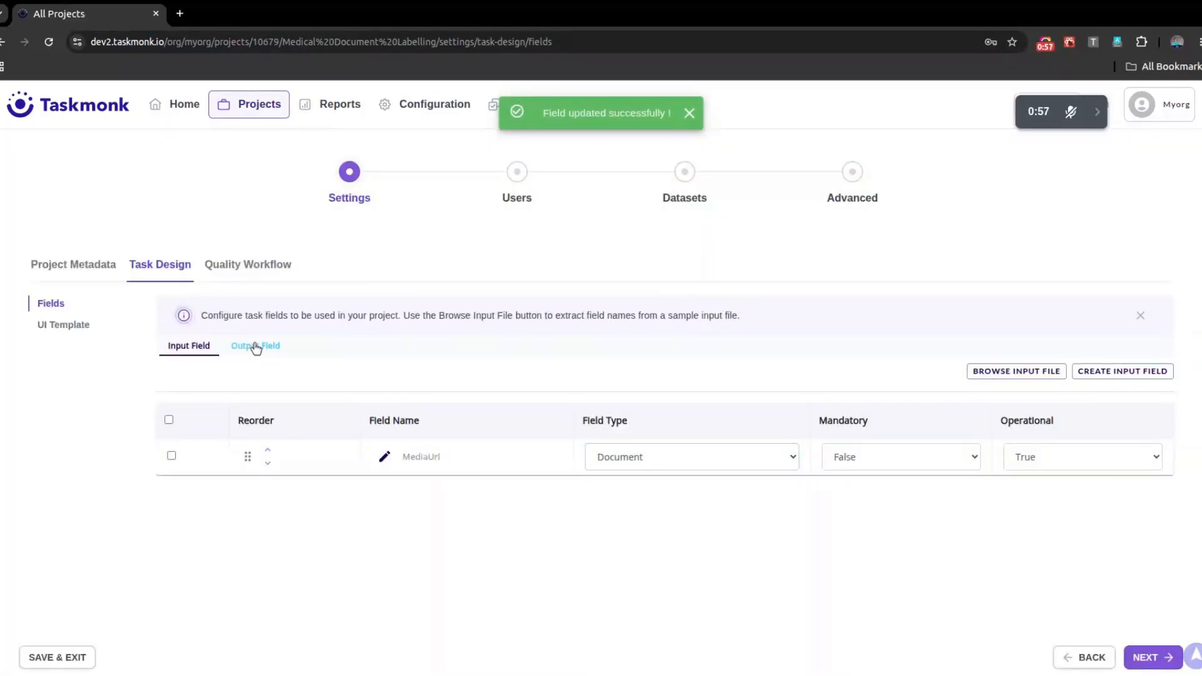
Begin defining a class named "Symptom" in the possible values of the Classes output field
click(256, 347)
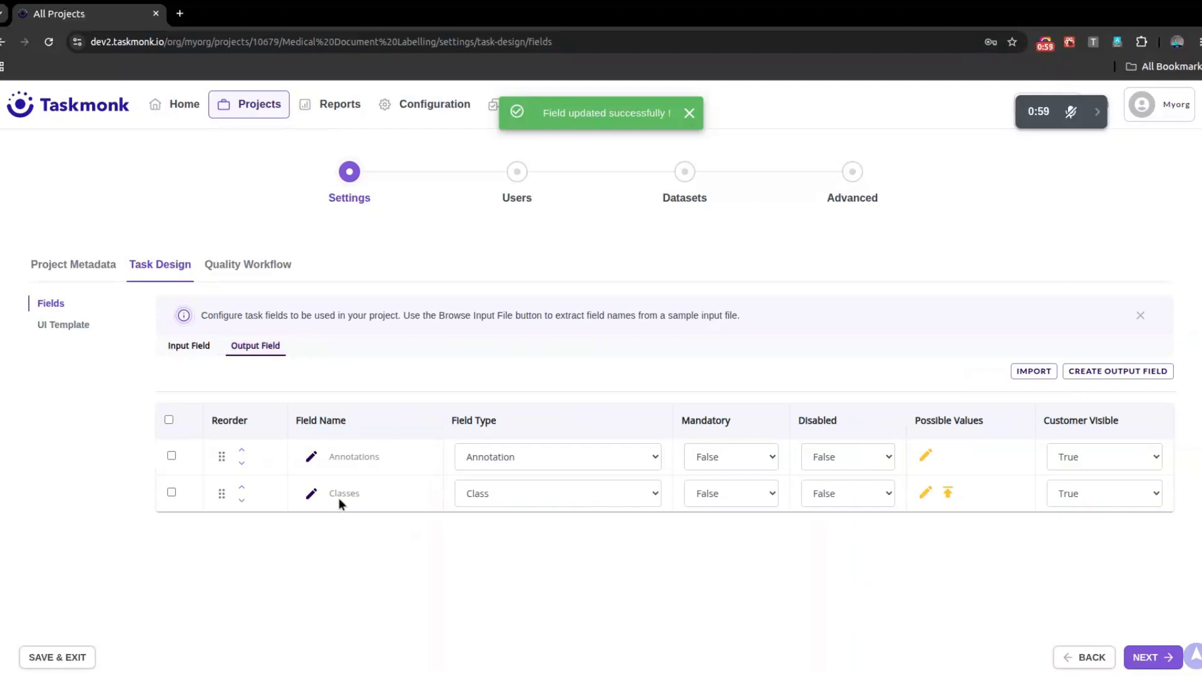
click(926, 495)
click(133, 150)
text(Sy)
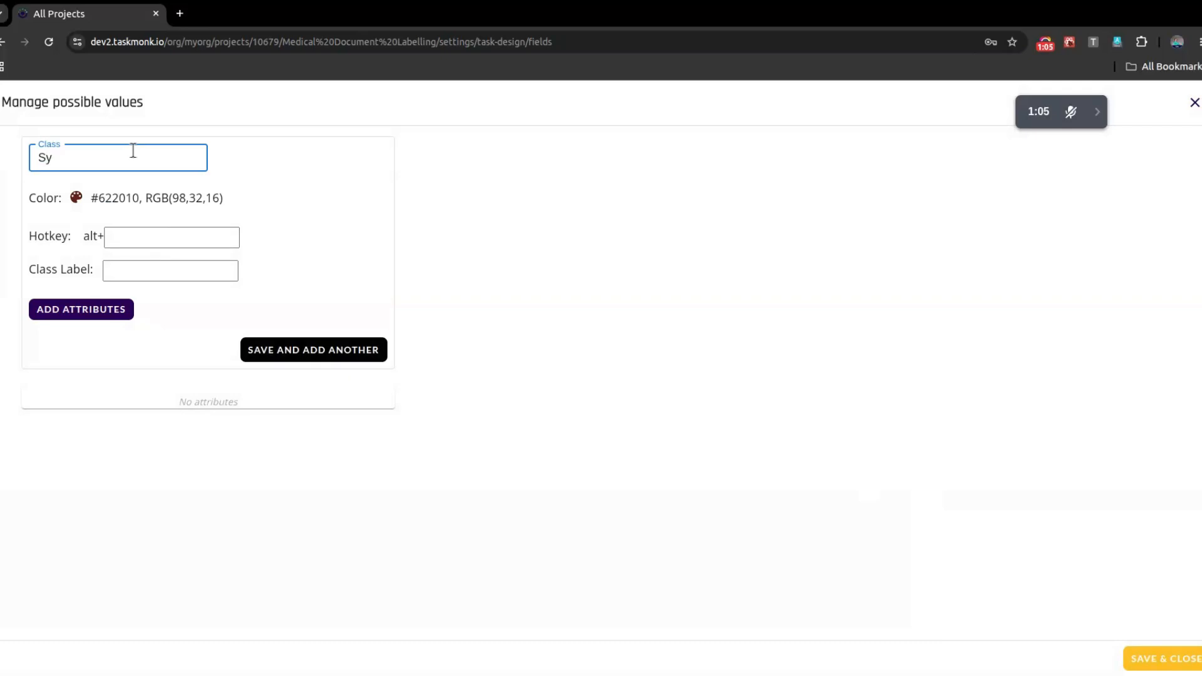
text(mptom)
Add a DropDown attribute named "Type" to the Symptom class with possible values Mild, Medium and severe
click(101, 313)
click(93, 348)
text(Type)
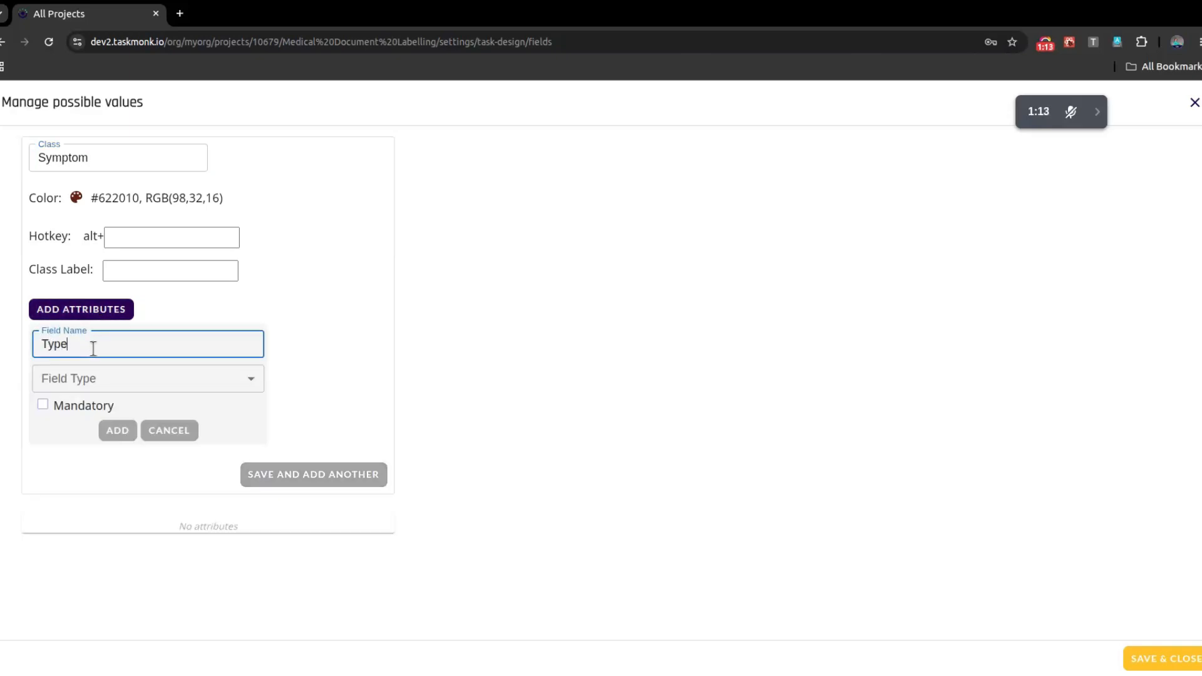
click(82, 379)
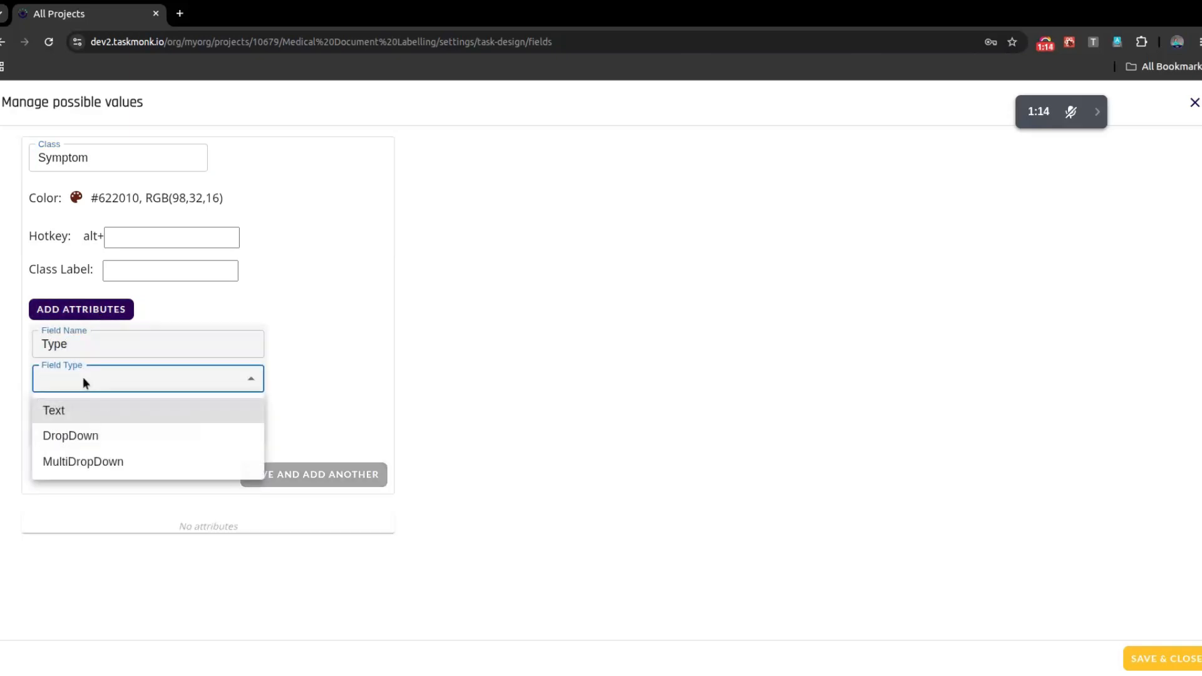
click(79, 438)
click(83, 437)
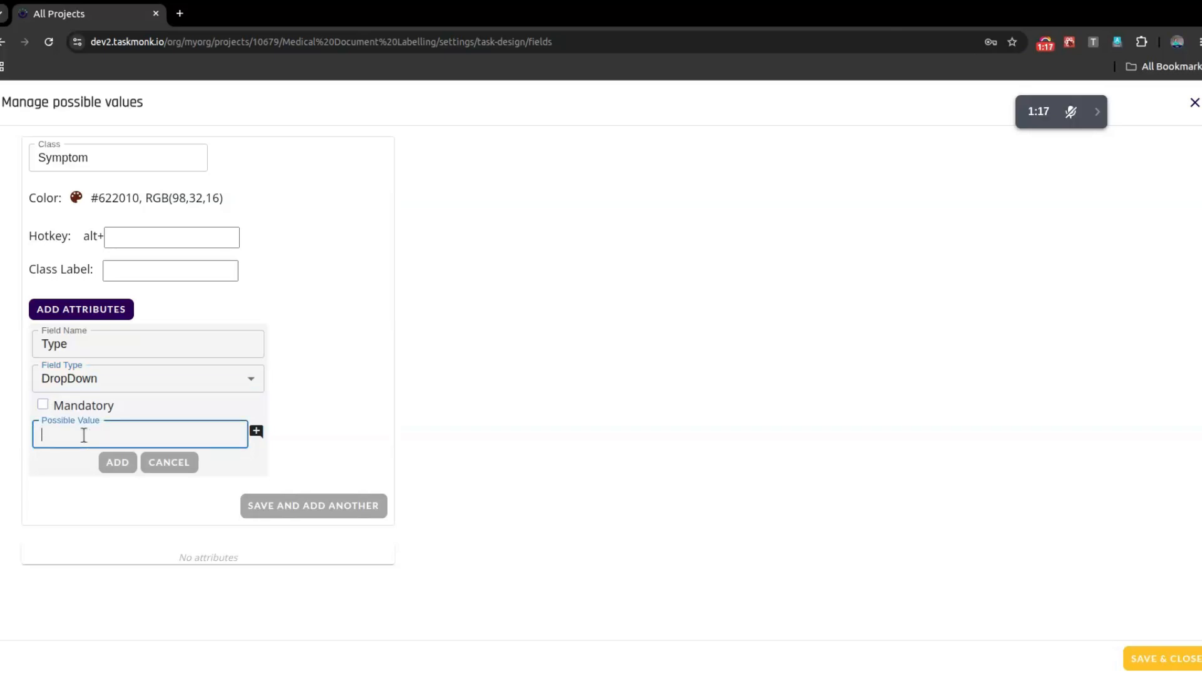
text(Mild,Medium)
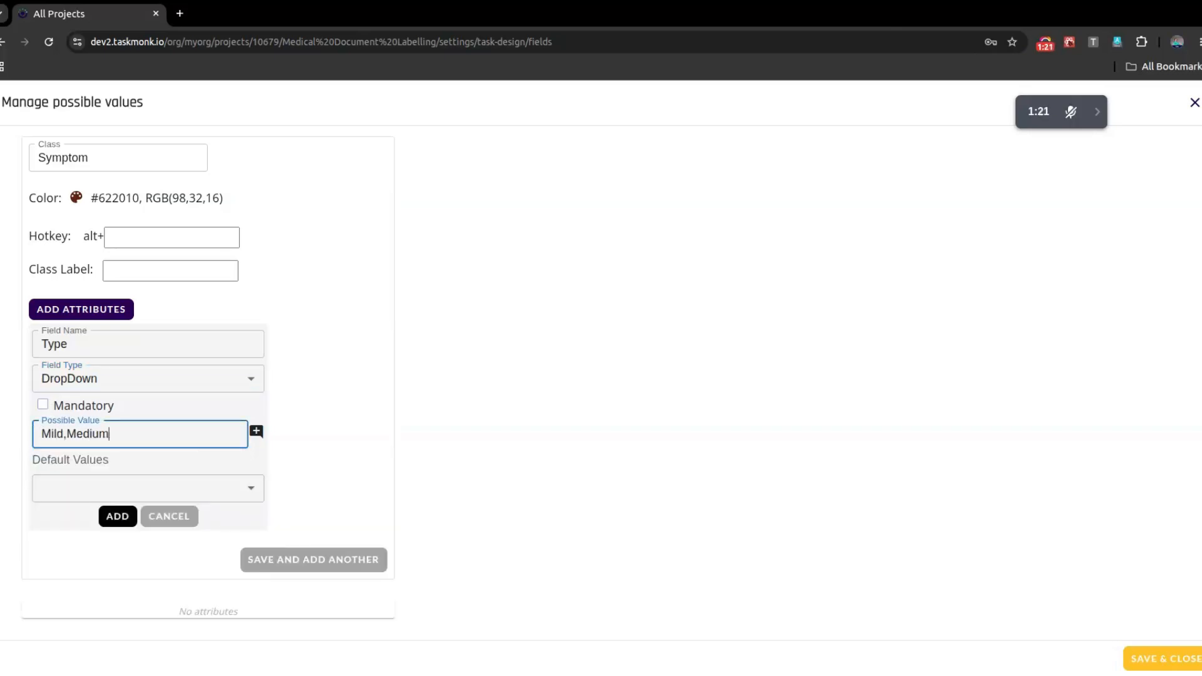
text(,severe)
click(119, 524)
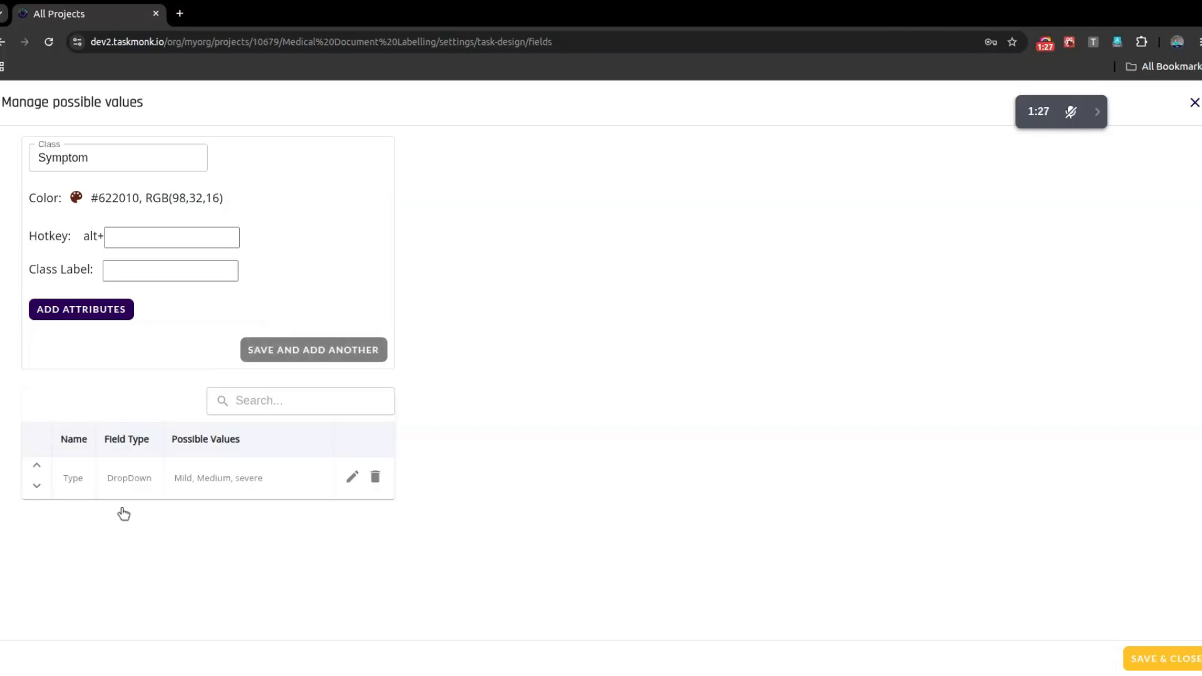
Save Symptom, add classes Gender, Frequency, Dosage, Age, Disease, Patient Name, Diagnosis and Medical Condition, and save and close the class list
click(305, 356)
click(108, 154)
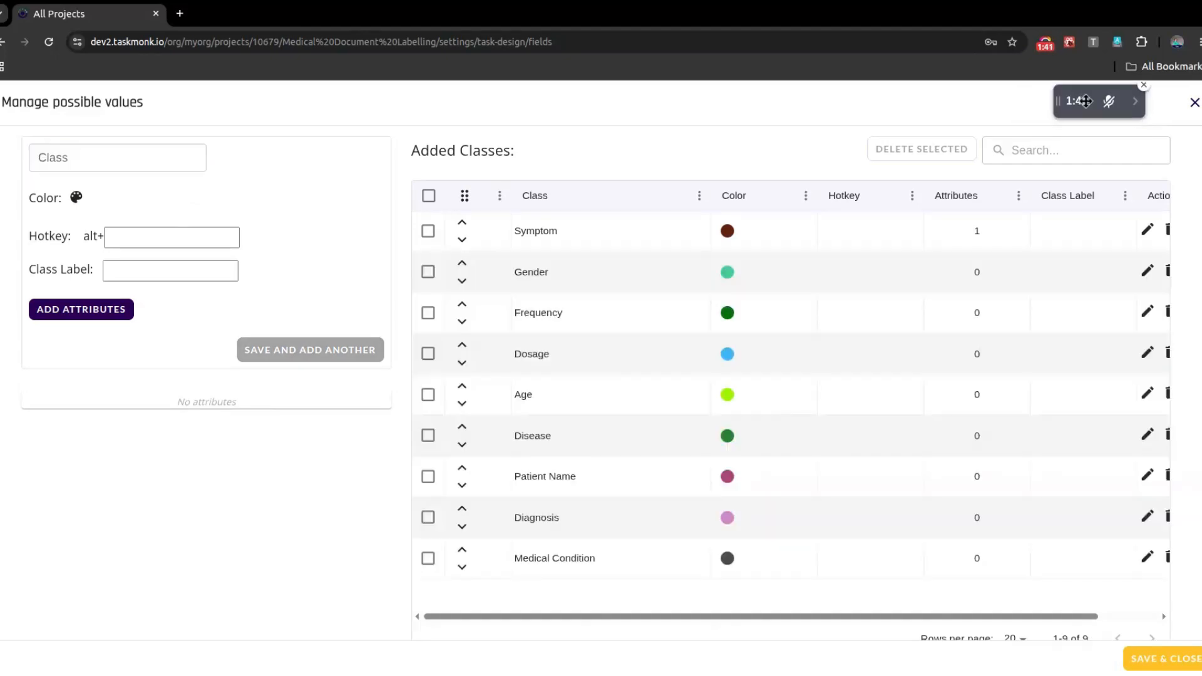
scroll(585, 382, down, 1)
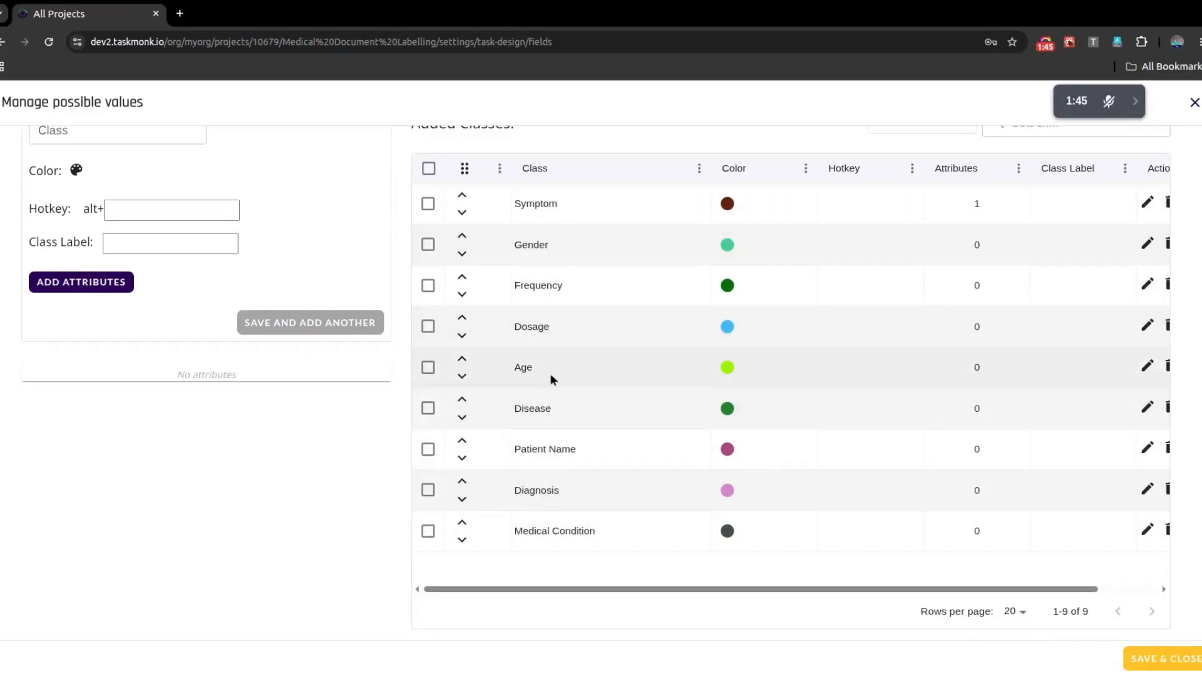
scroll(581, 420, up, 1)
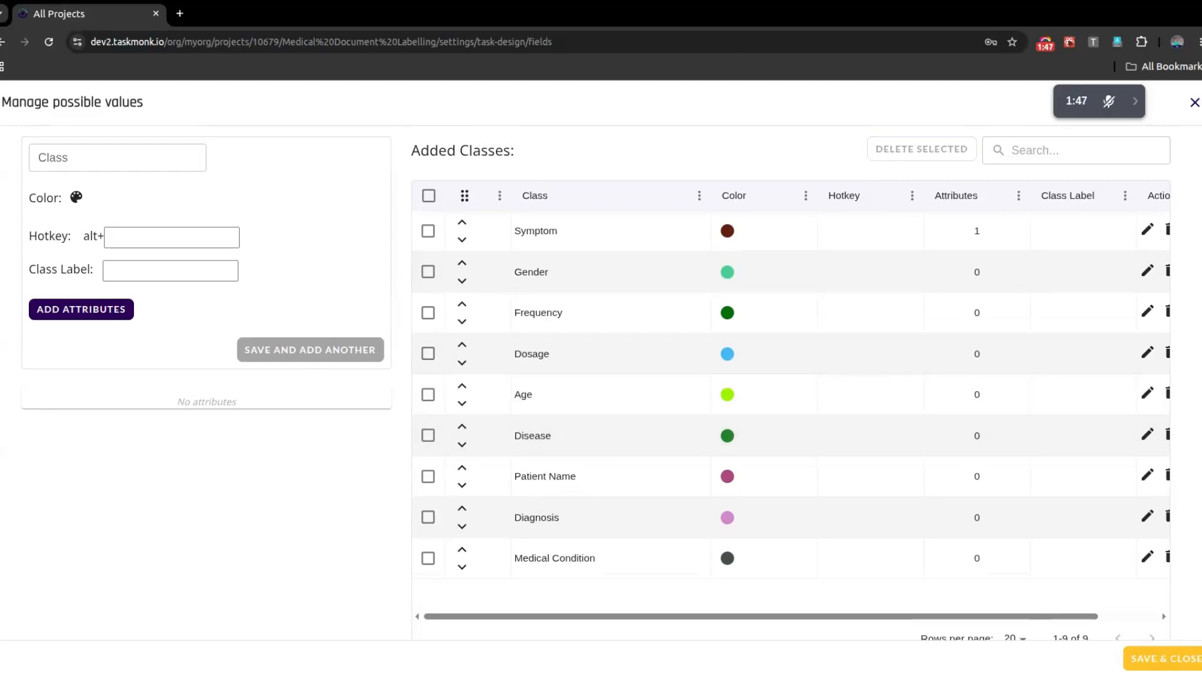
click(1161, 665)
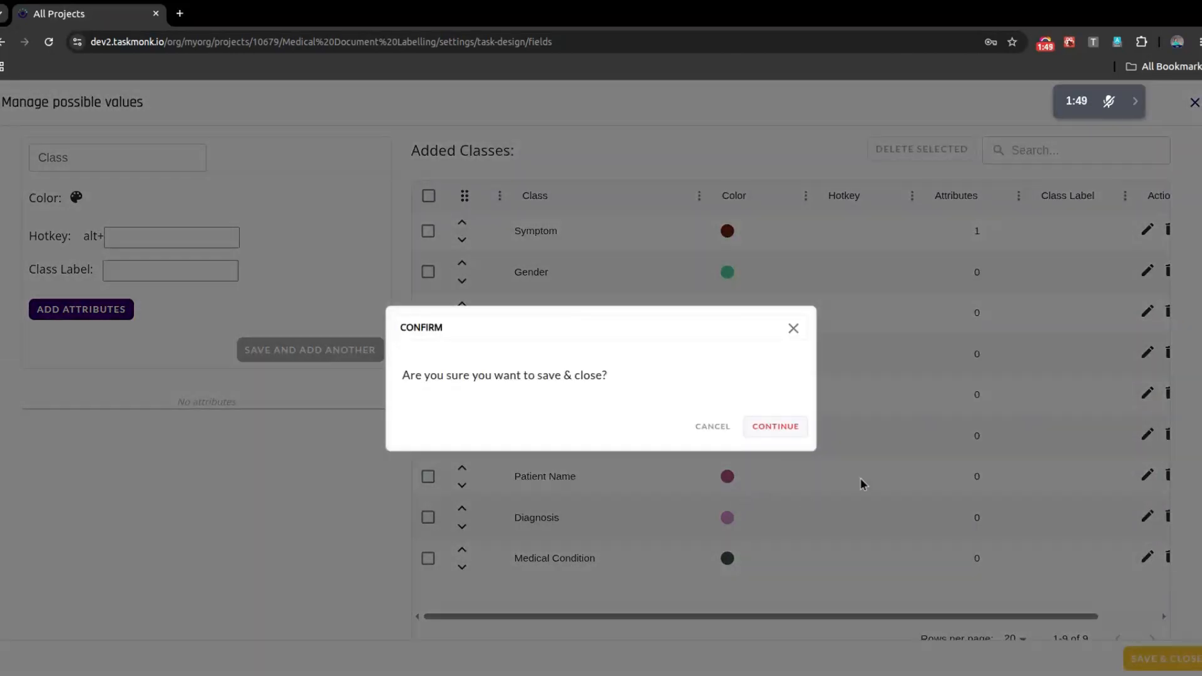
click(794, 428)
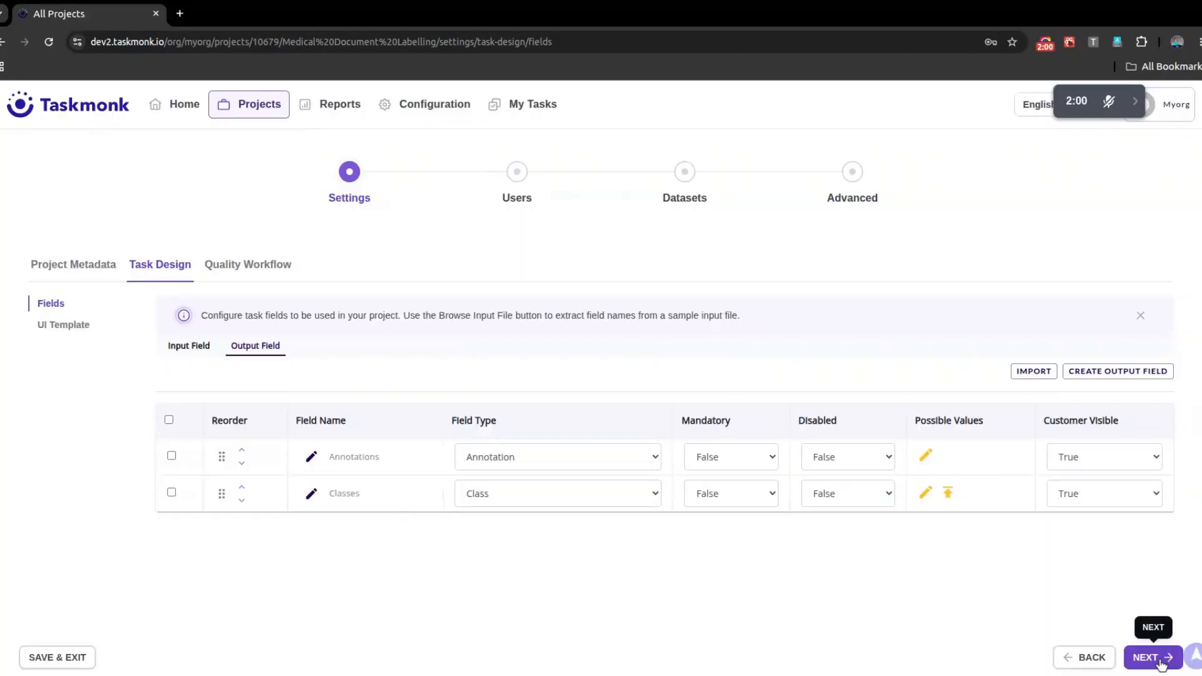
Proceed to the quality workflow's execution settings and add an execution level named "Qc" at Level 2
click(1153, 658)
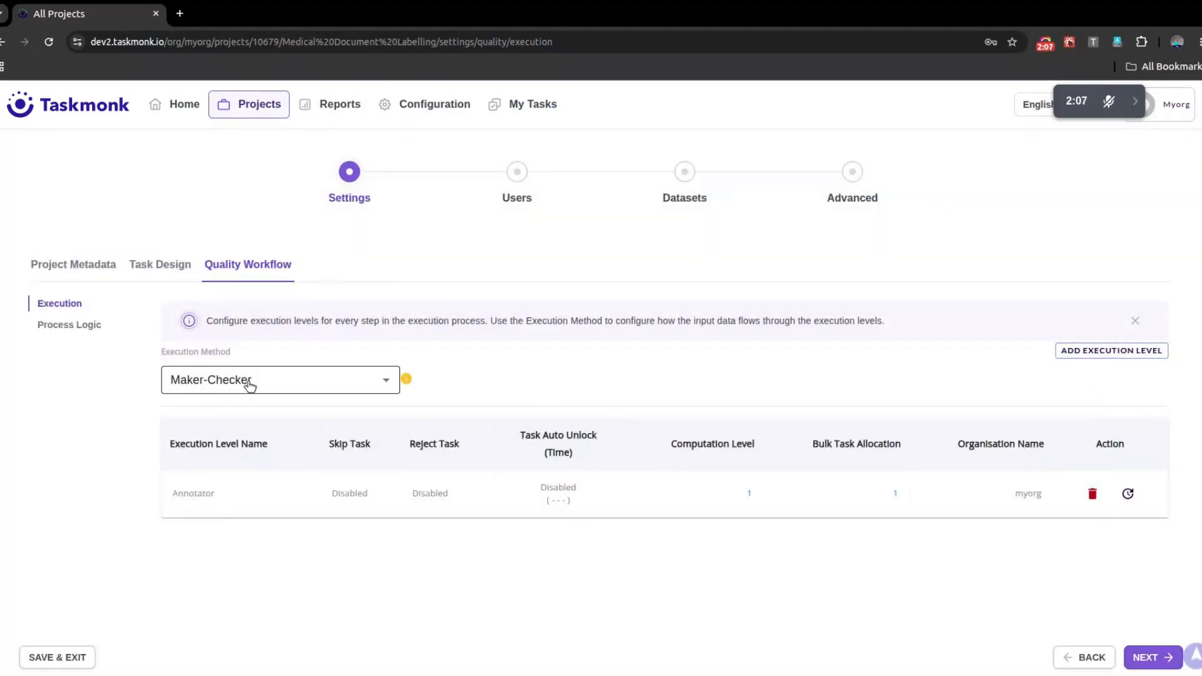
click(1101, 352)
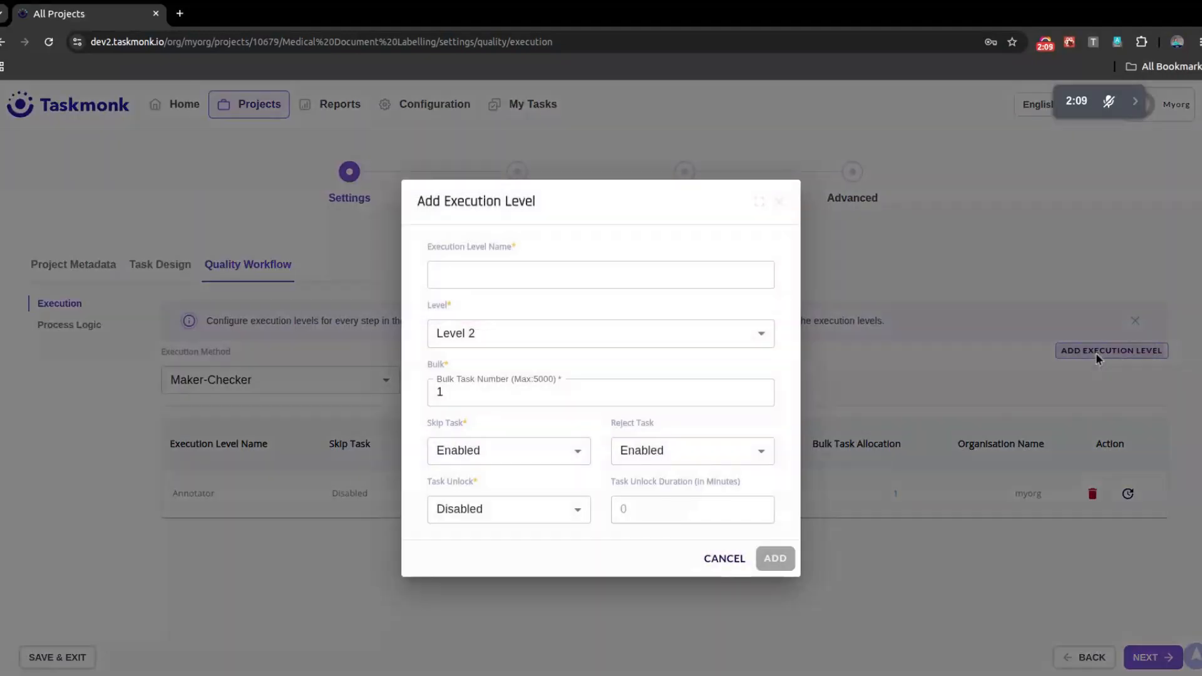
click(509, 274)
text(Qc)
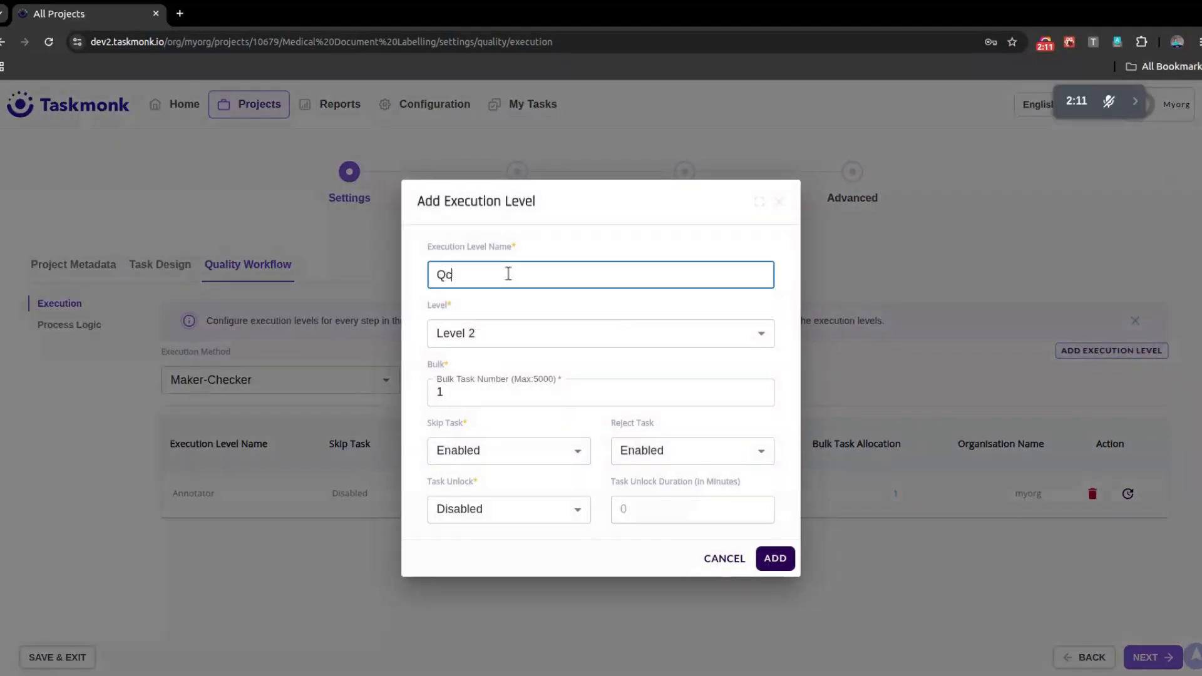
click(775, 558)
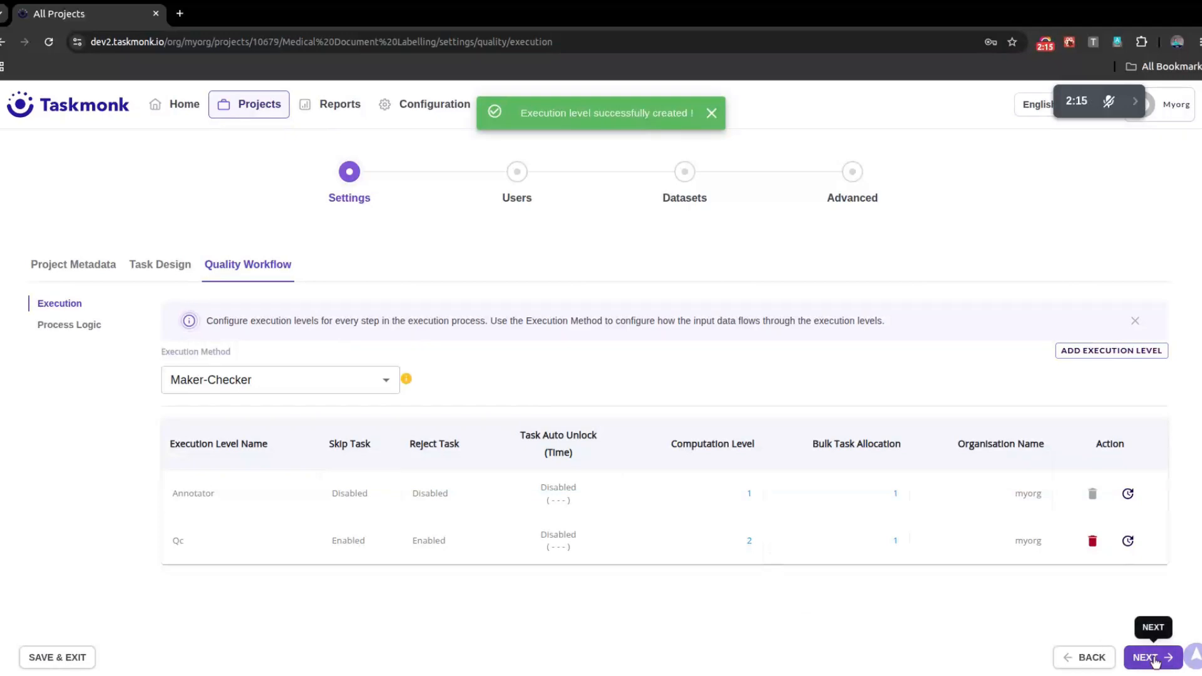
Continue past the process logic to user management and add Admin as the L1 user and Annotator as the L2 user
click(1155, 661)
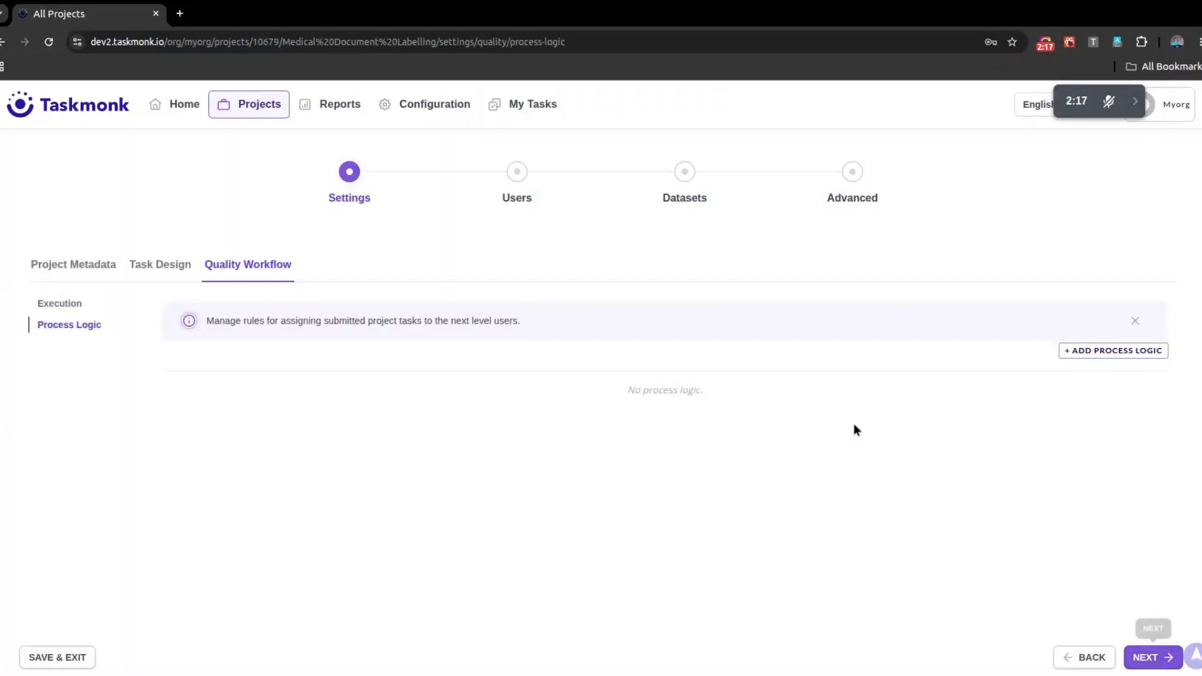
click(1147, 659)
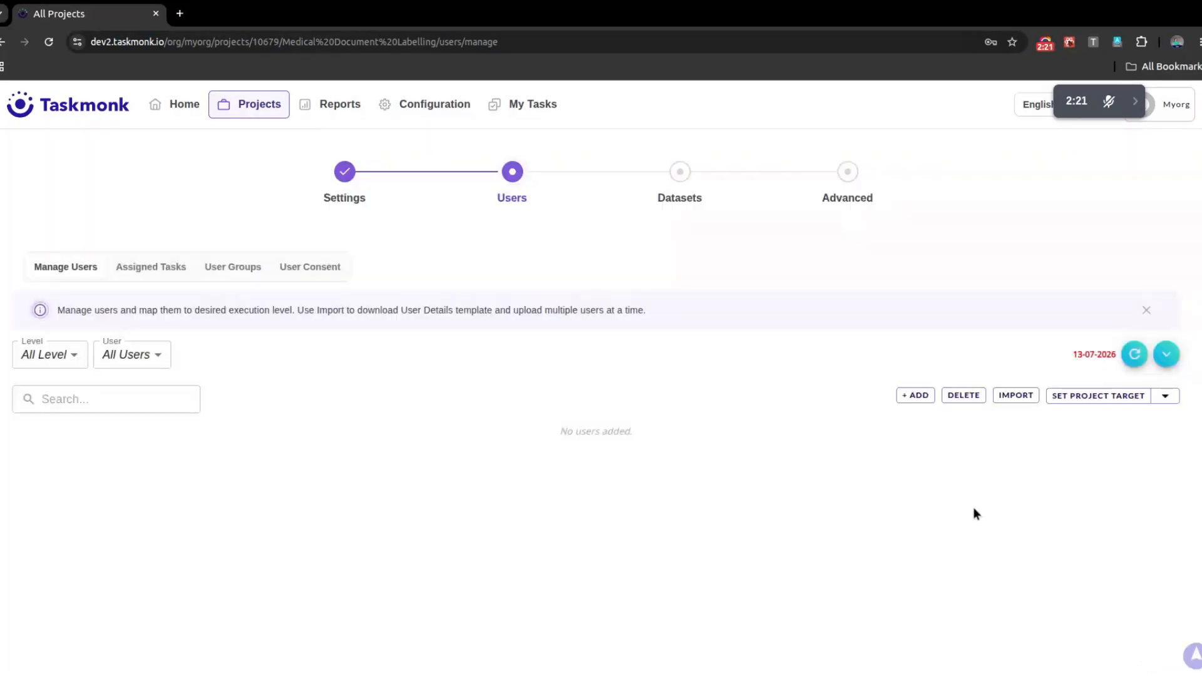
click(912, 397)
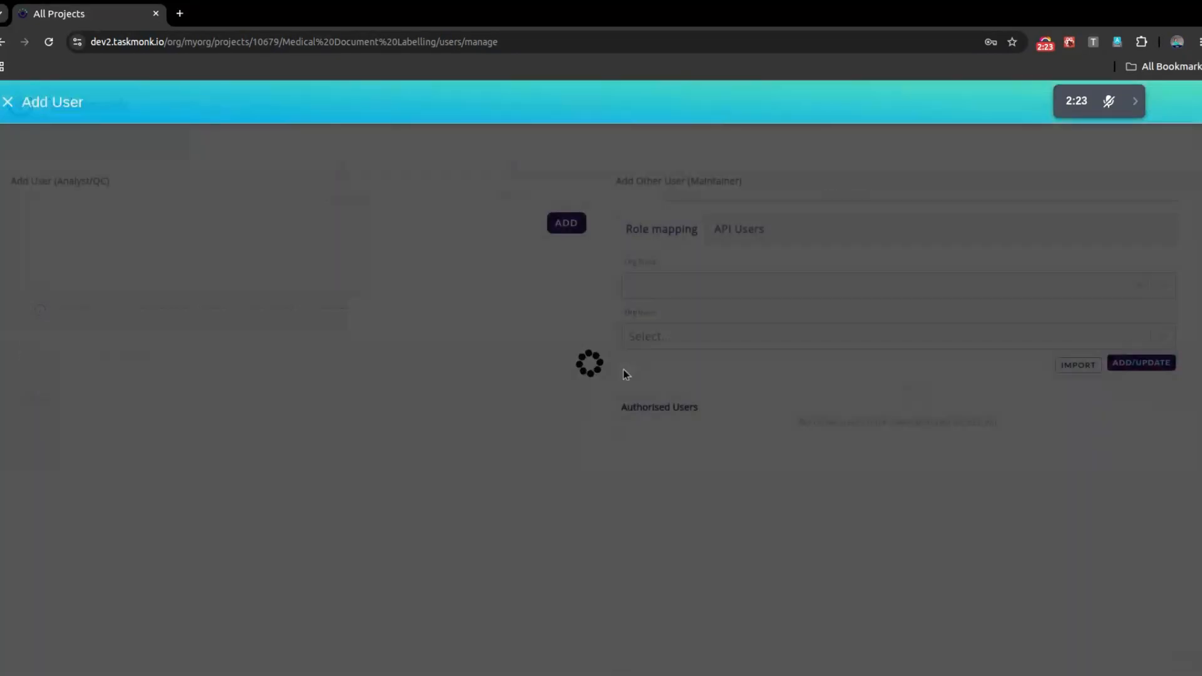
click(95, 269)
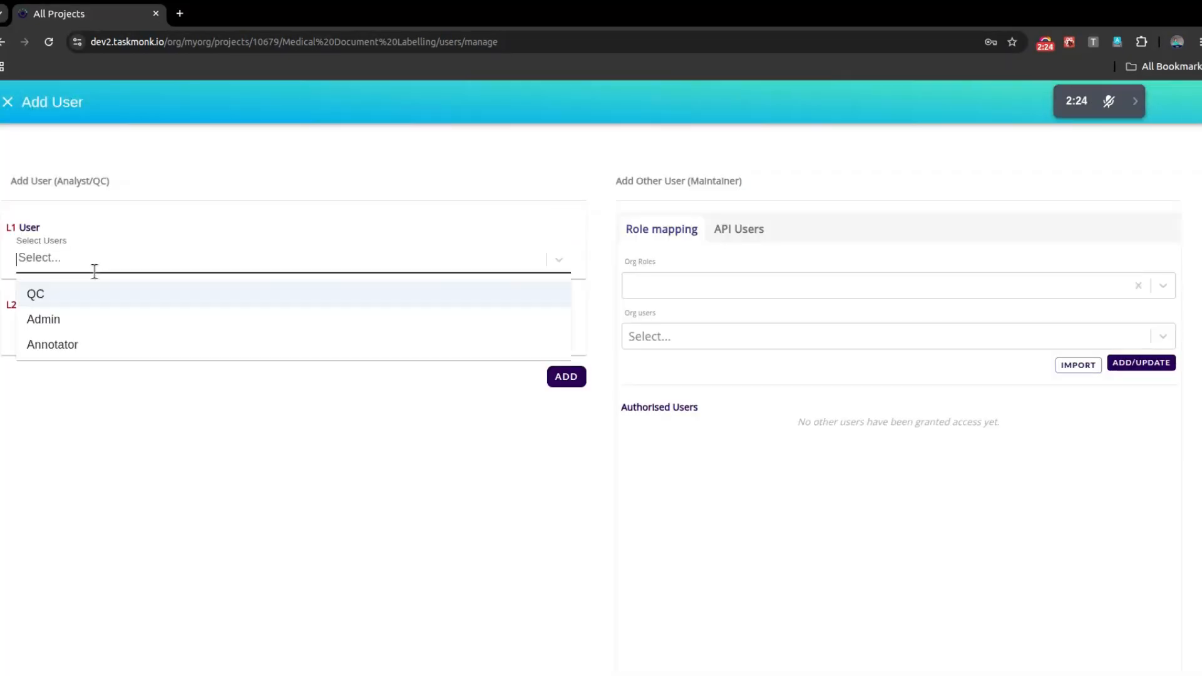
click(89, 321)
click(81, 337)
click(75, 406)
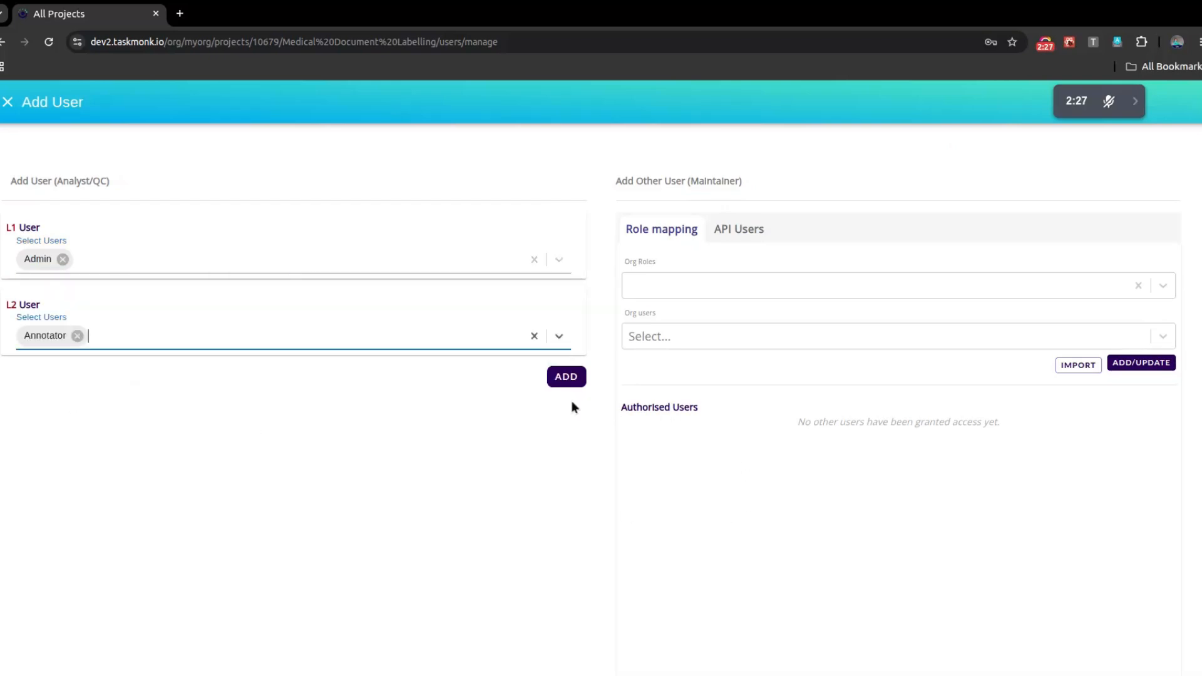
click(566, 378)
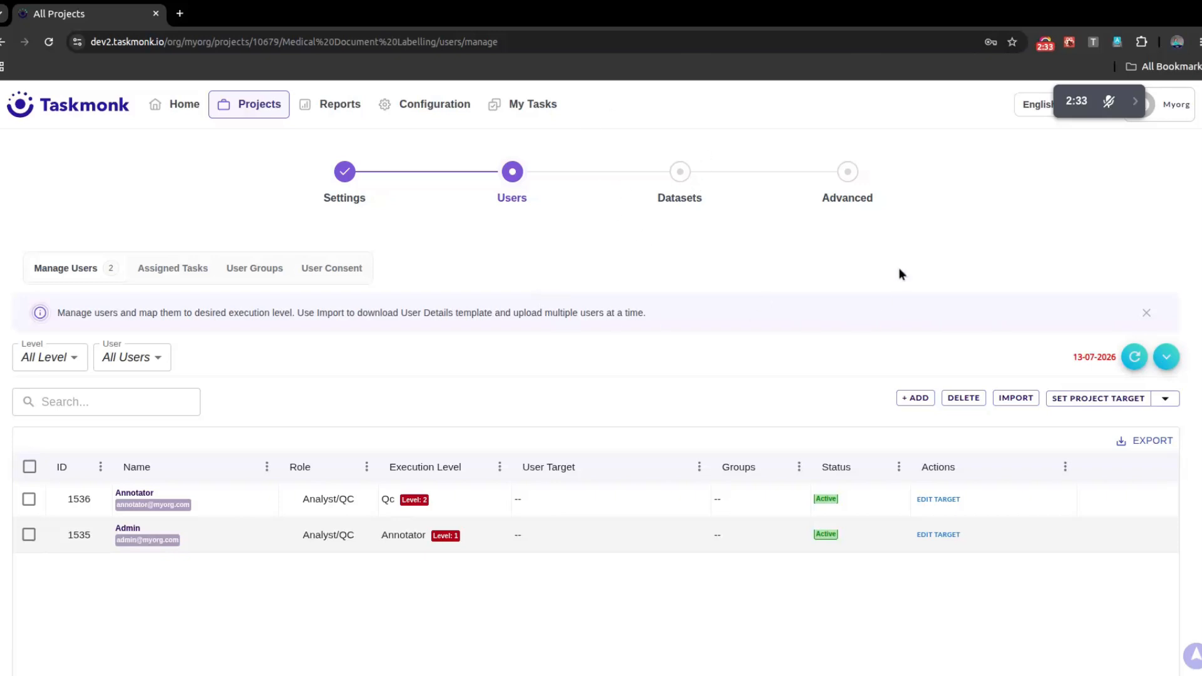
In the advanced annotation settings' NER configuration, enter ANATOMICALSITEOF_DIAGNOSIS as the NER relation
click(849, 175)
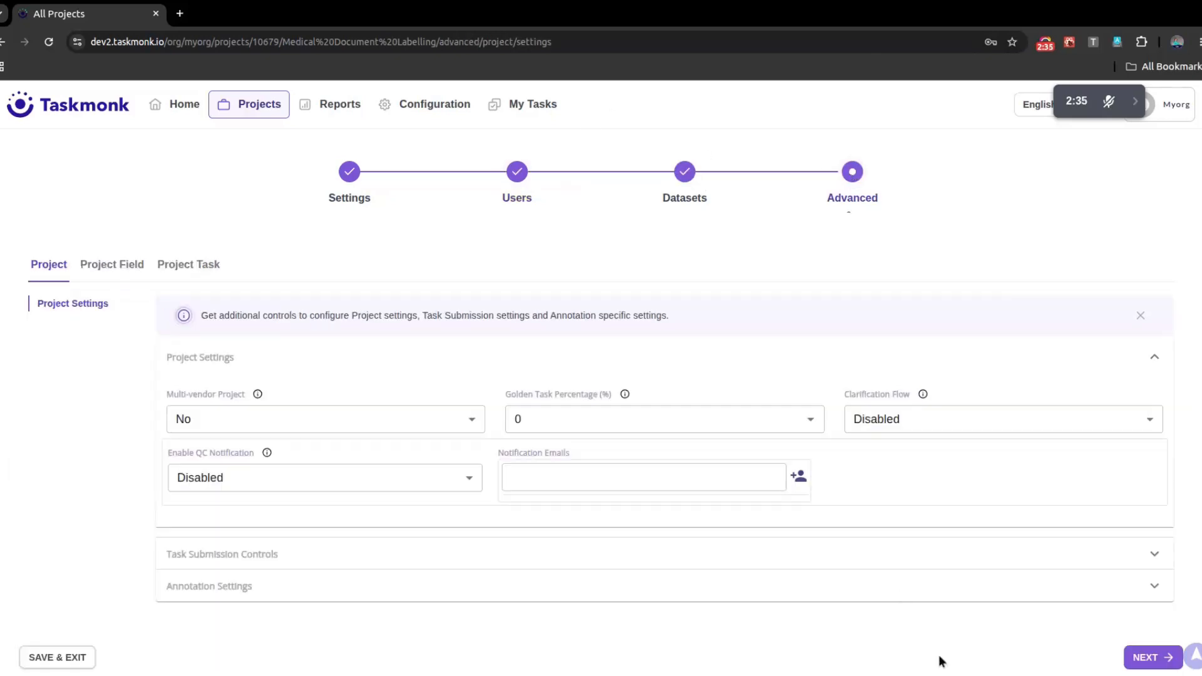
click(214, 586)
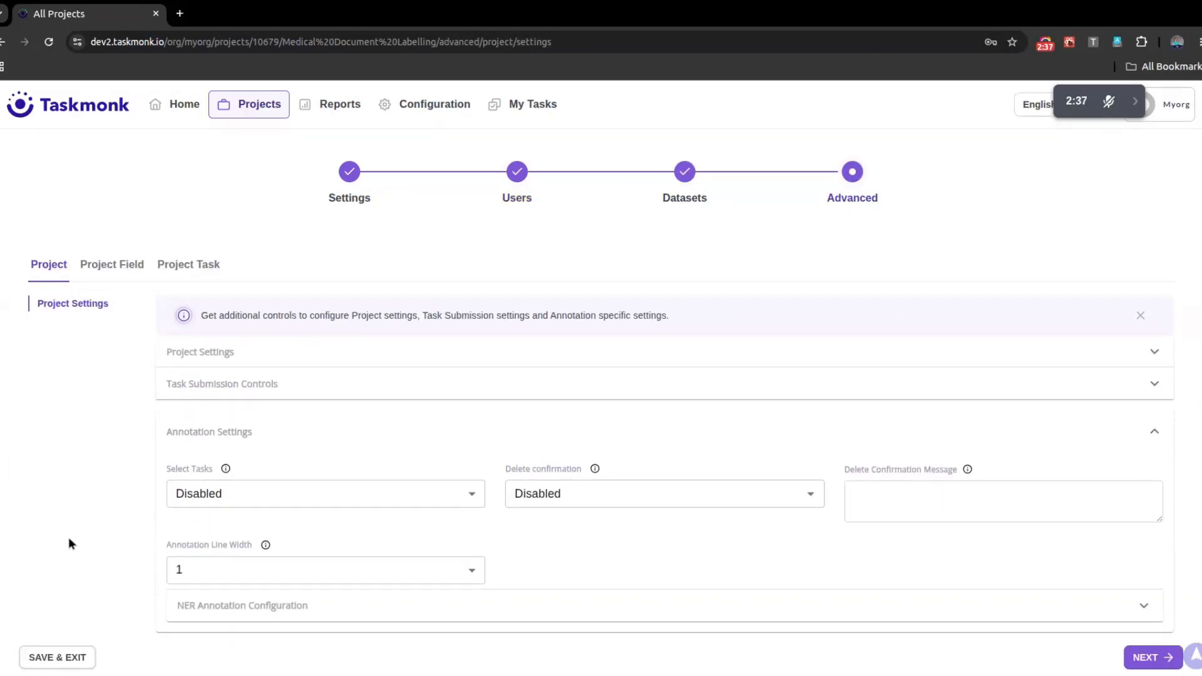
click(192, 616)
scroll(101, 570, down, 2)
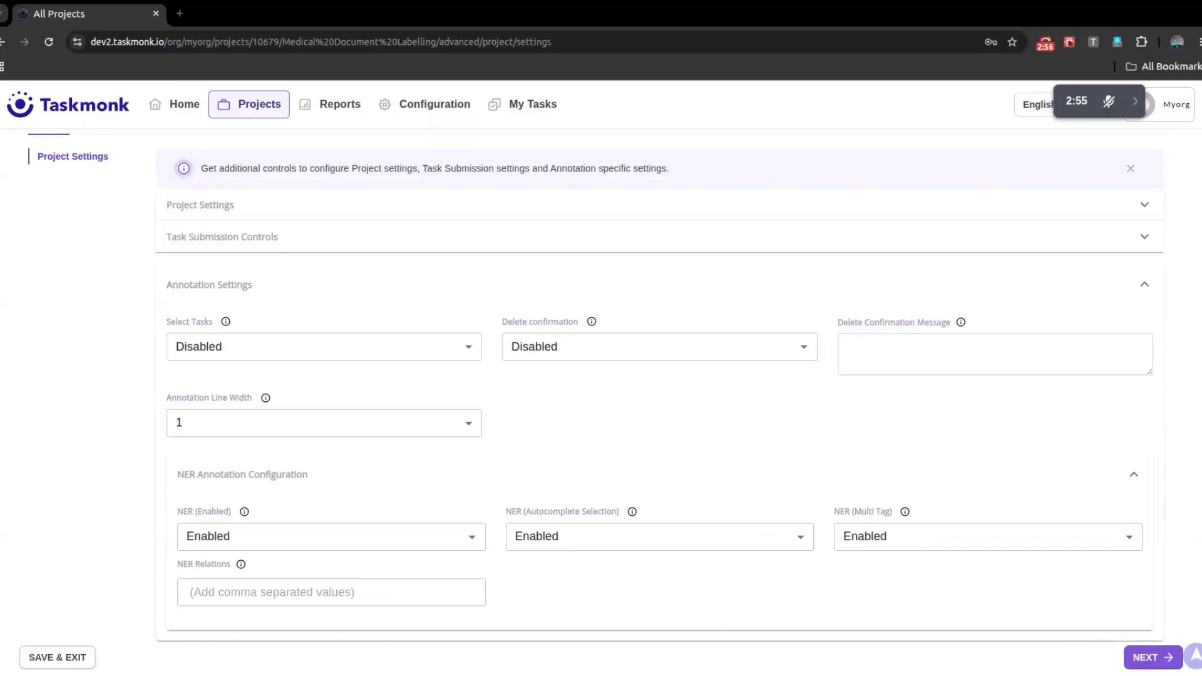
click(312, 596)
text(ANATOMICALSITEOF_DIAGNOSIS)
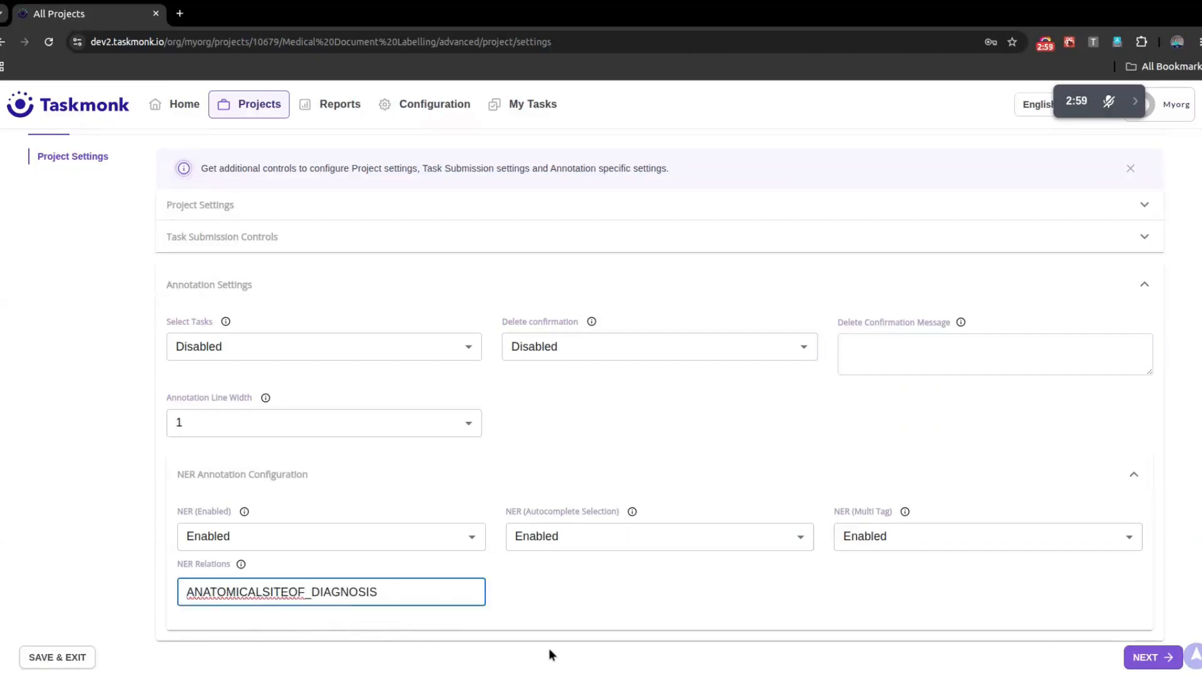
Continue past the advanced project settings, go to the project's datasets and add a batch named Medical1
click(1150, 659)
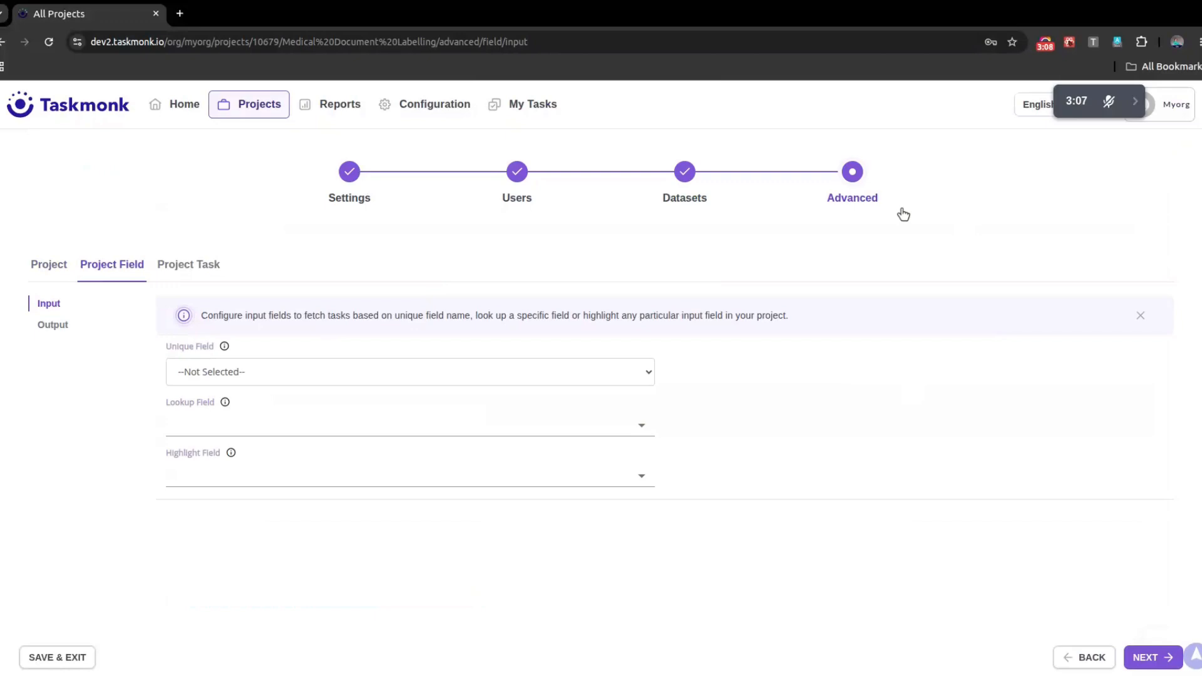
click(693, 182)
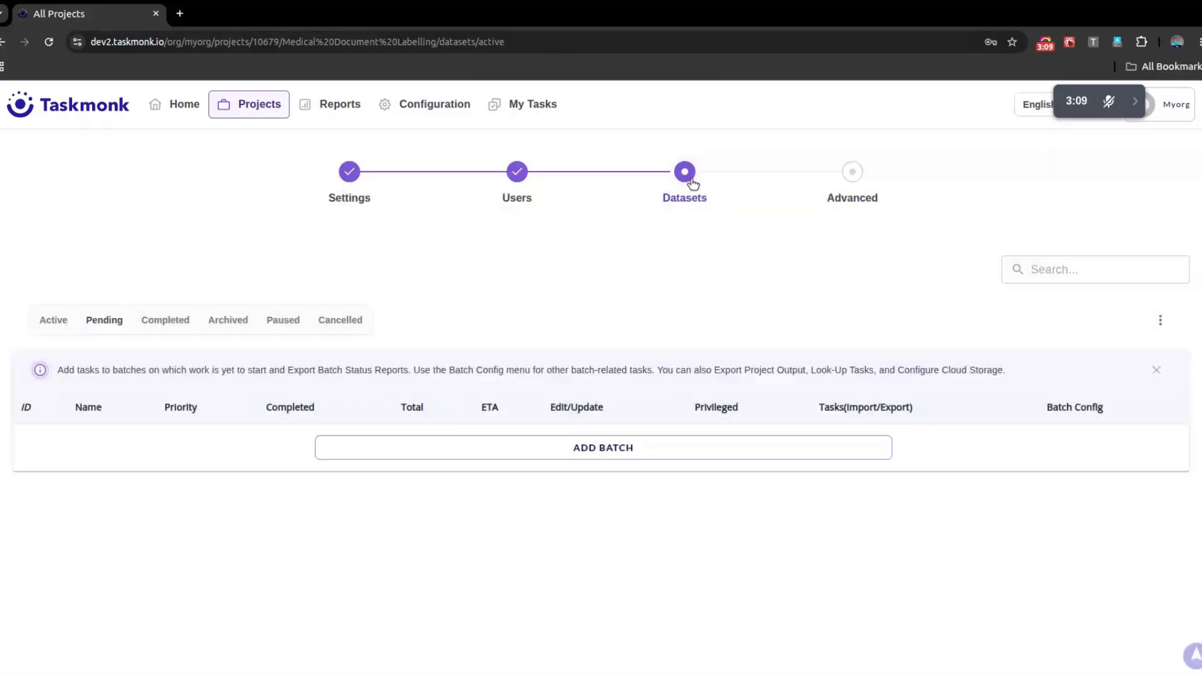
click(649, 450)
click(570, 299)
text(Medical1)
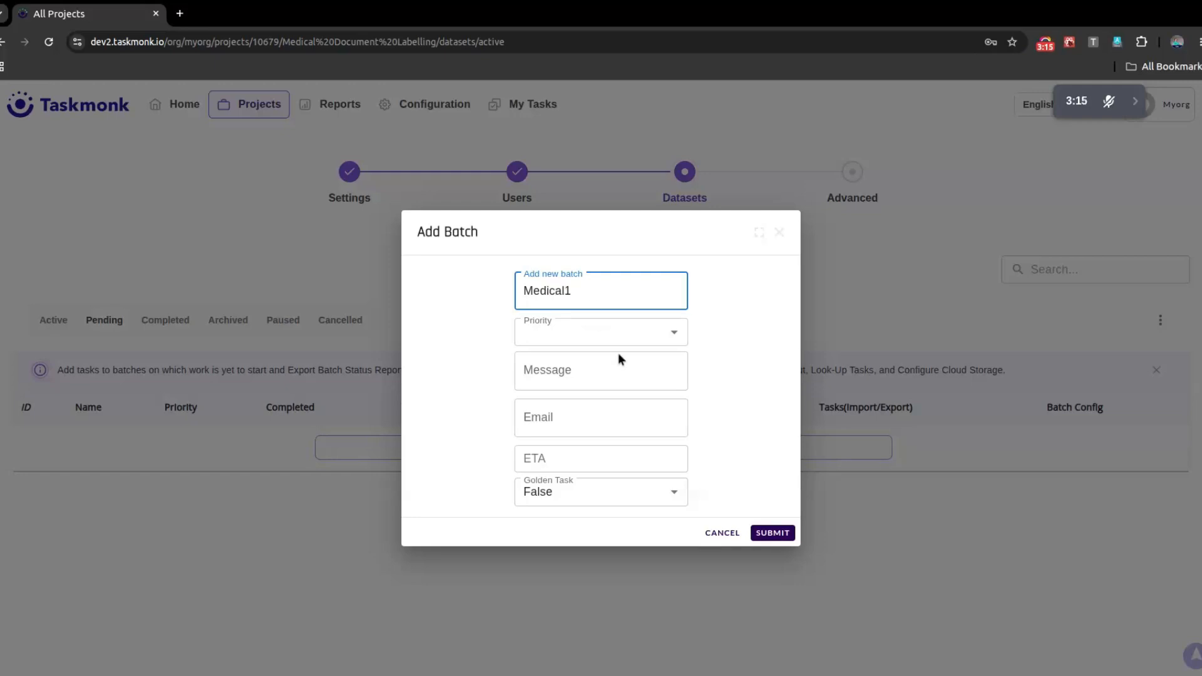
click(776, 533)
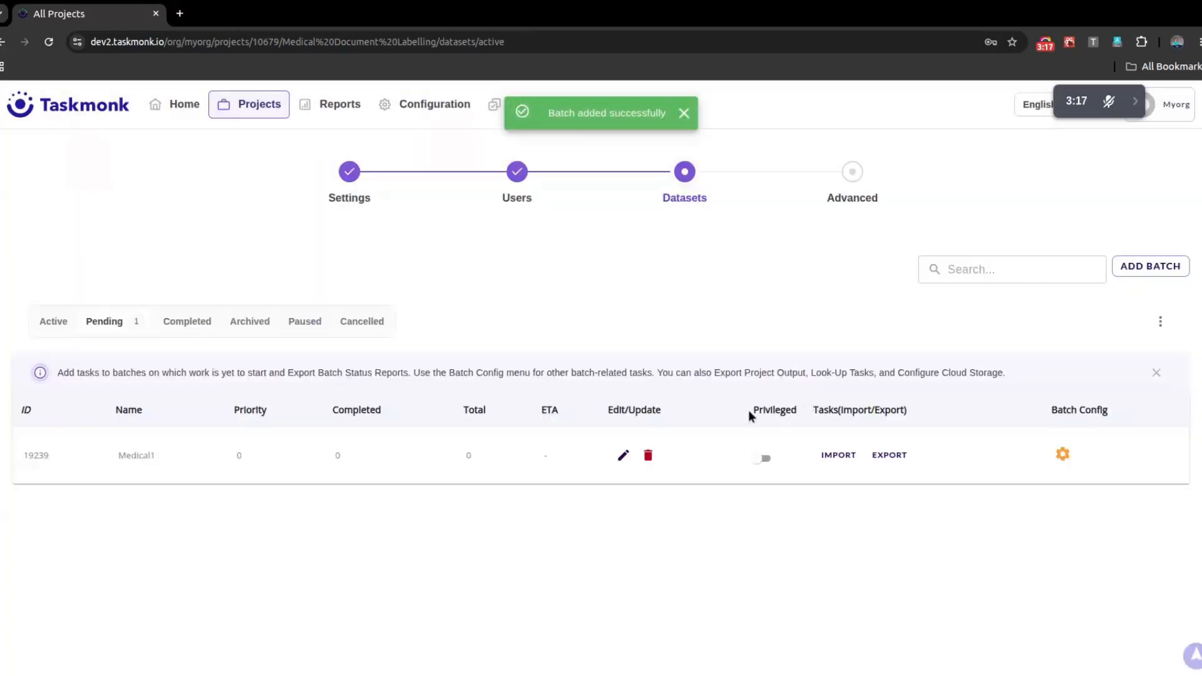
Import tasks into the Medical1 batch in CSV format from NerDemoInput.csv and dismiss the import summary
click(838, 456)
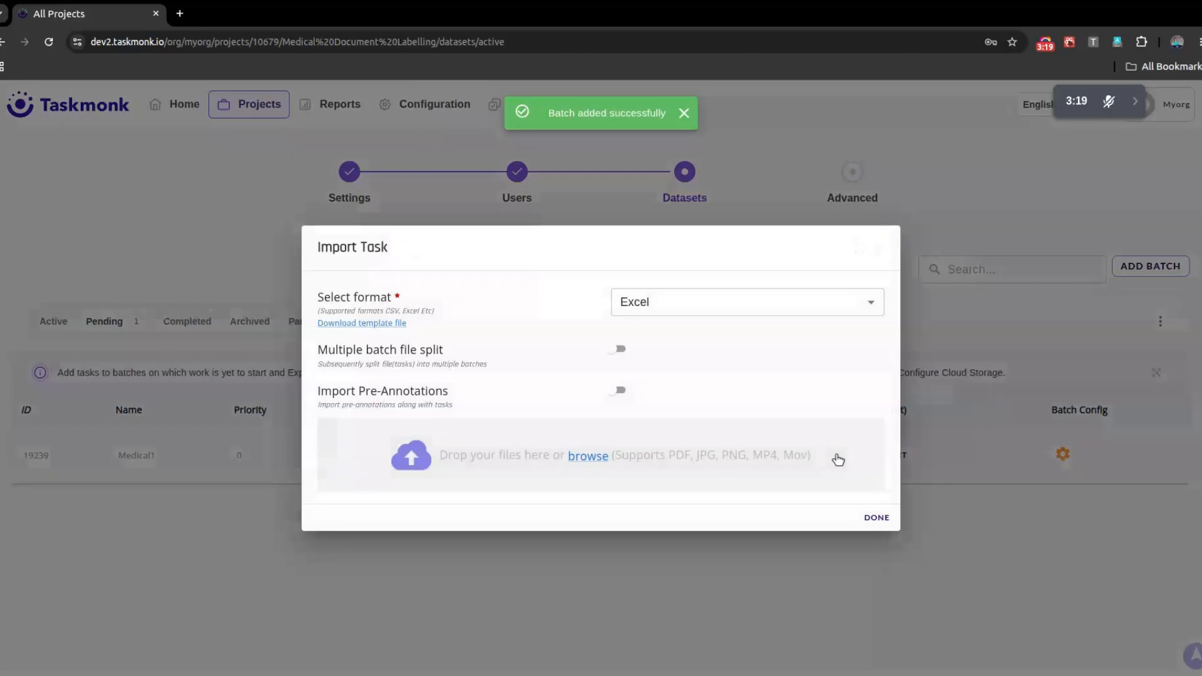
click(647, 306)
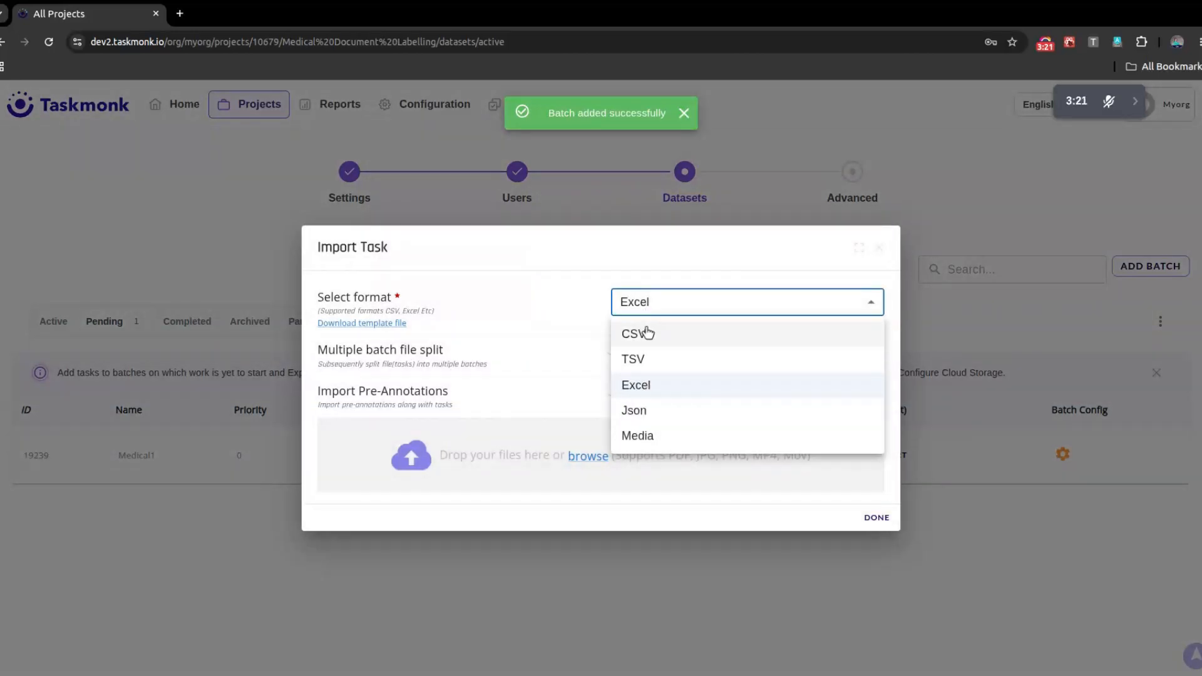
click(646, 332)
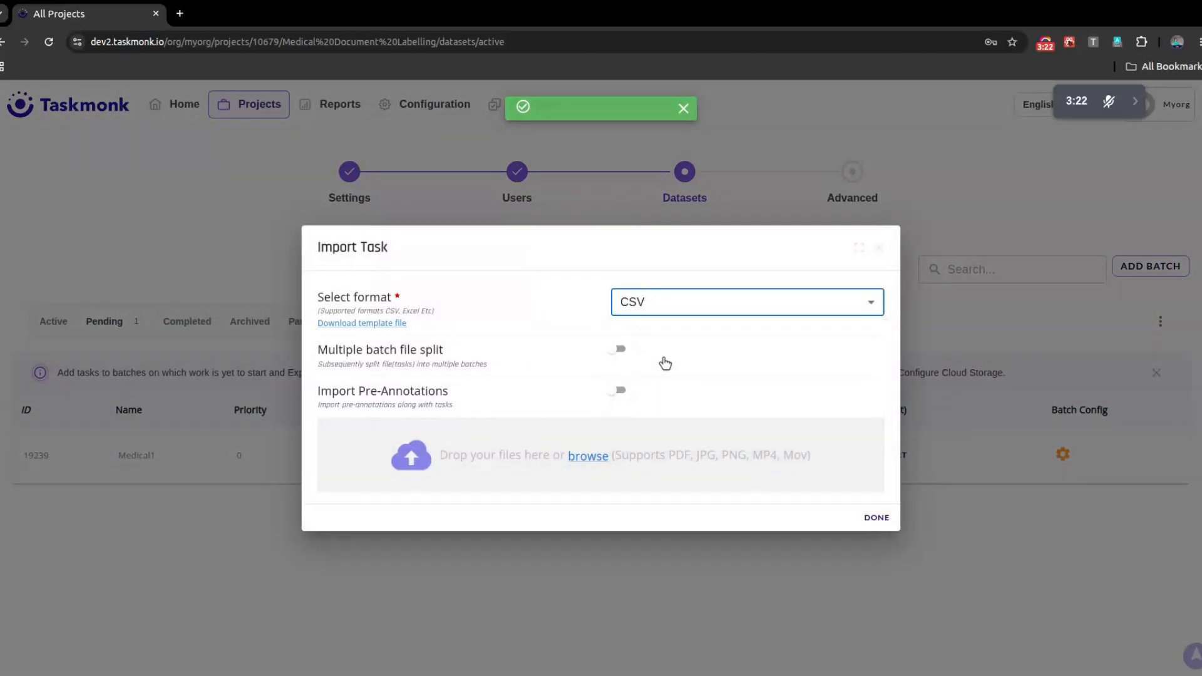
click(588, 462)
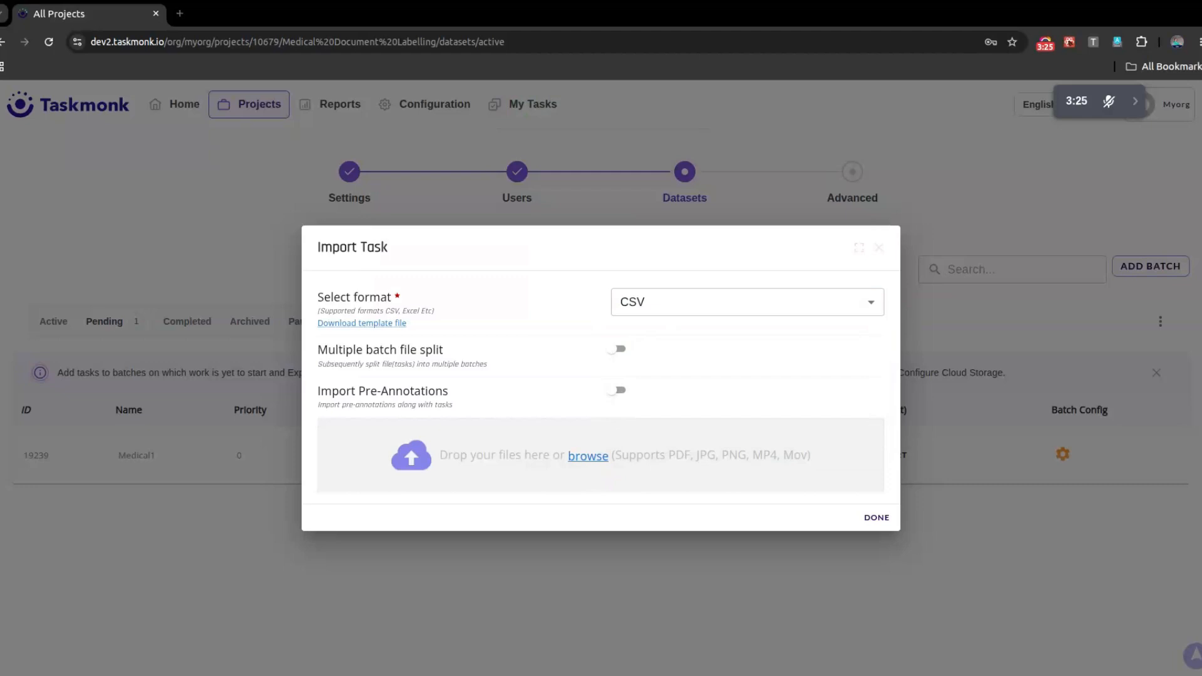
click(859, 462)
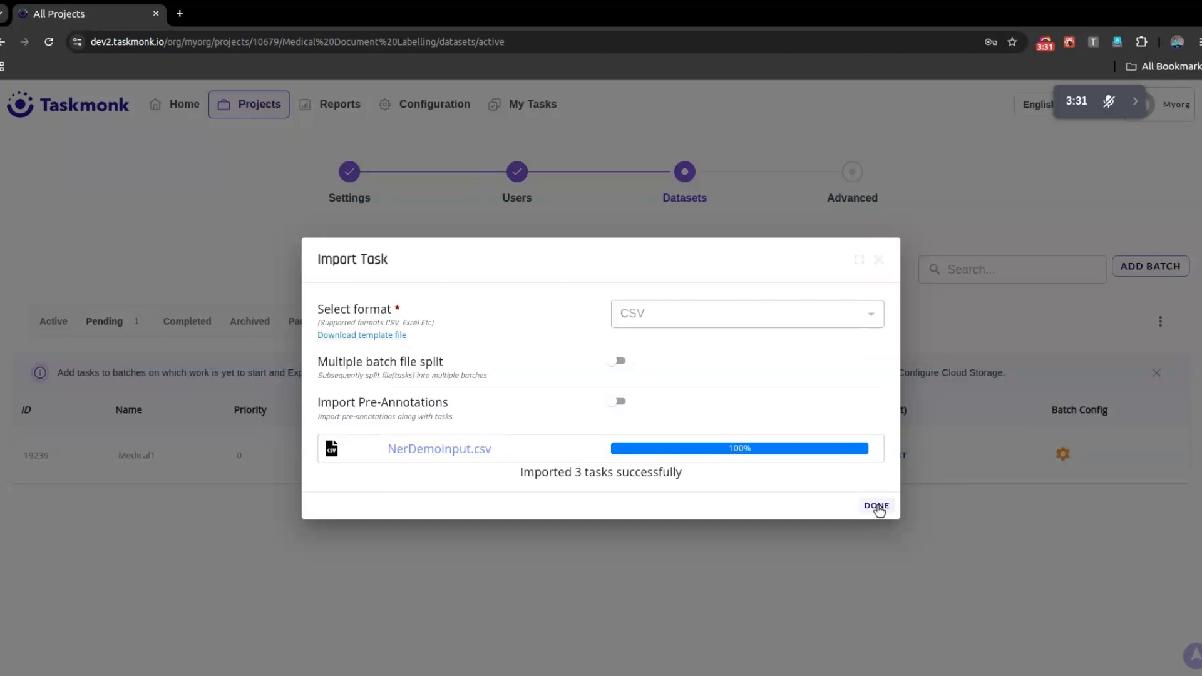
click(877, 506)
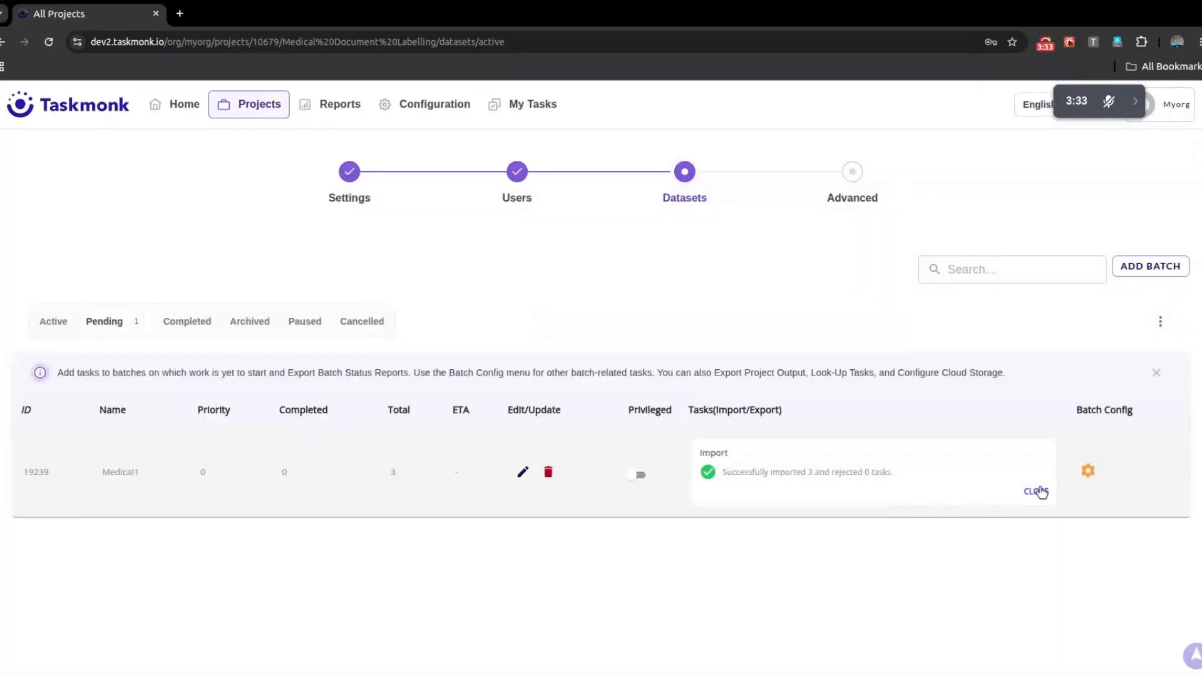
click(1039, 492)
Search the assigned tasks for "med" and get tasks for the Medical Document Labelling project
click(544, 109)
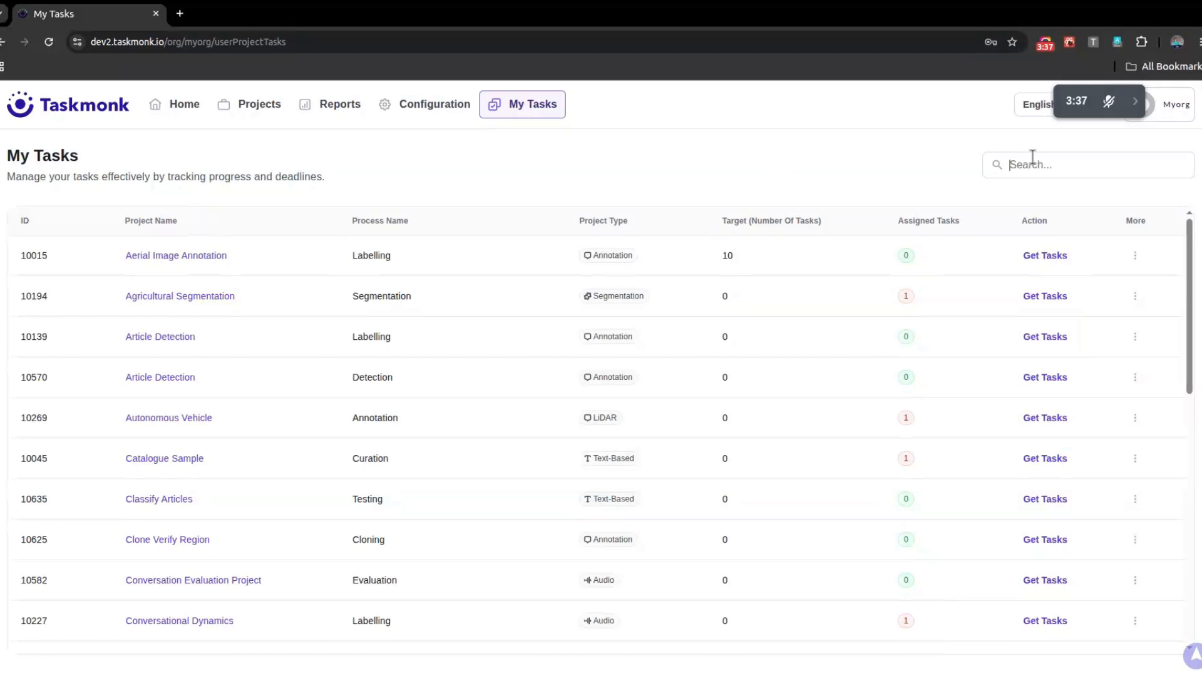
click(1032, 159)
text(med)
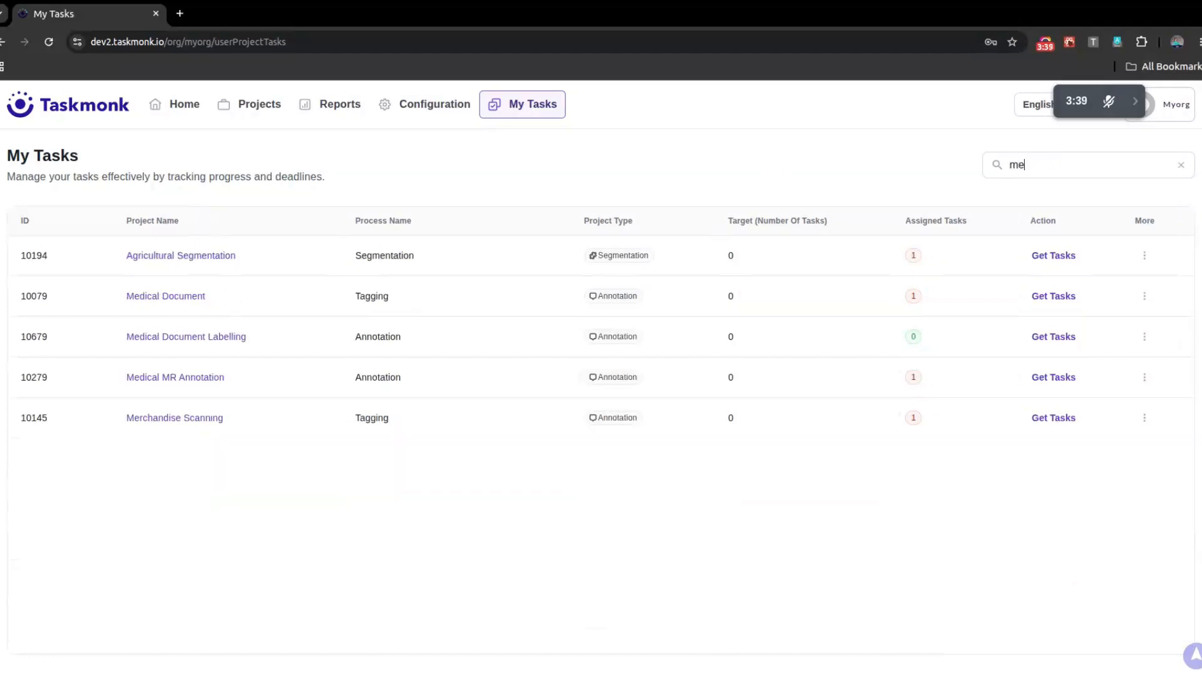
click(1050, 300)
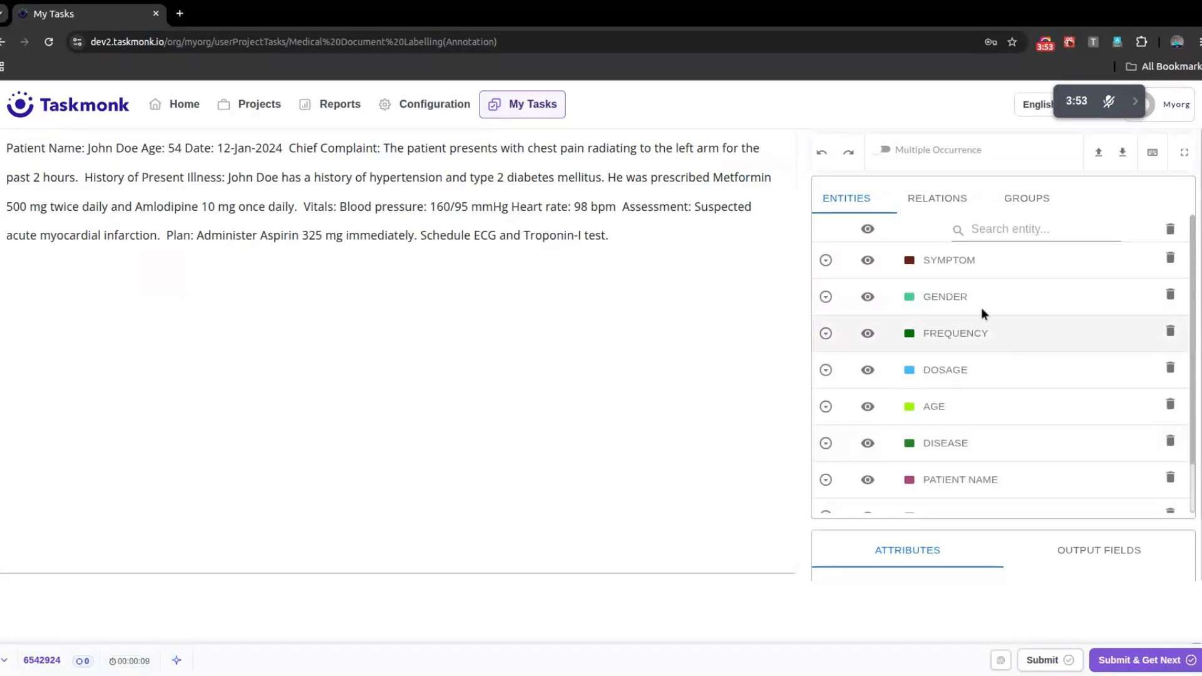
Review the entity classes and the configured relation available for annotating the medical document
scroll(982, 310, down, 3)
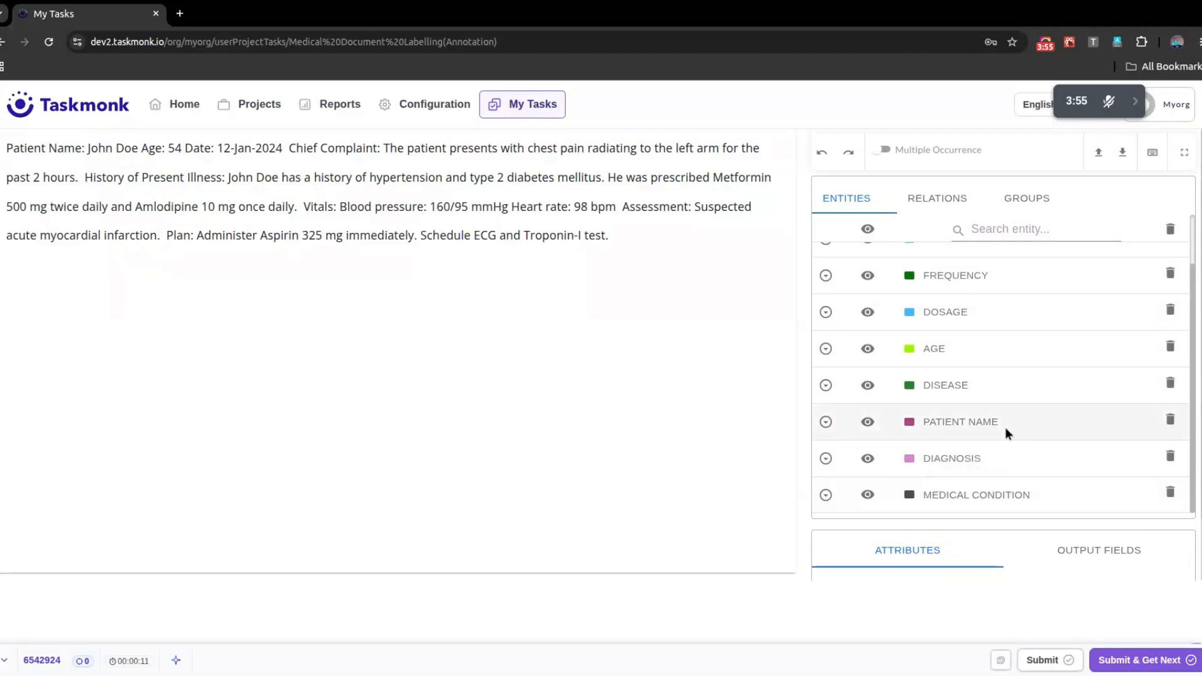
scroll(1092, 457, up, 3)
click(931, 212)
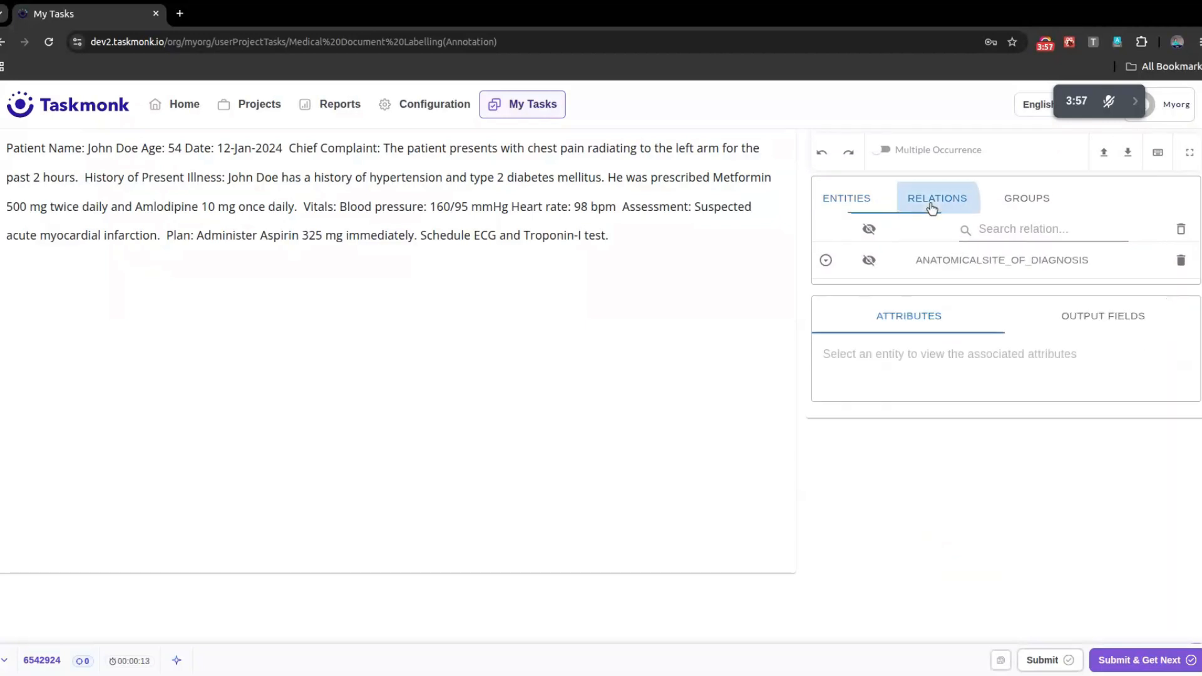
click(872, 261)
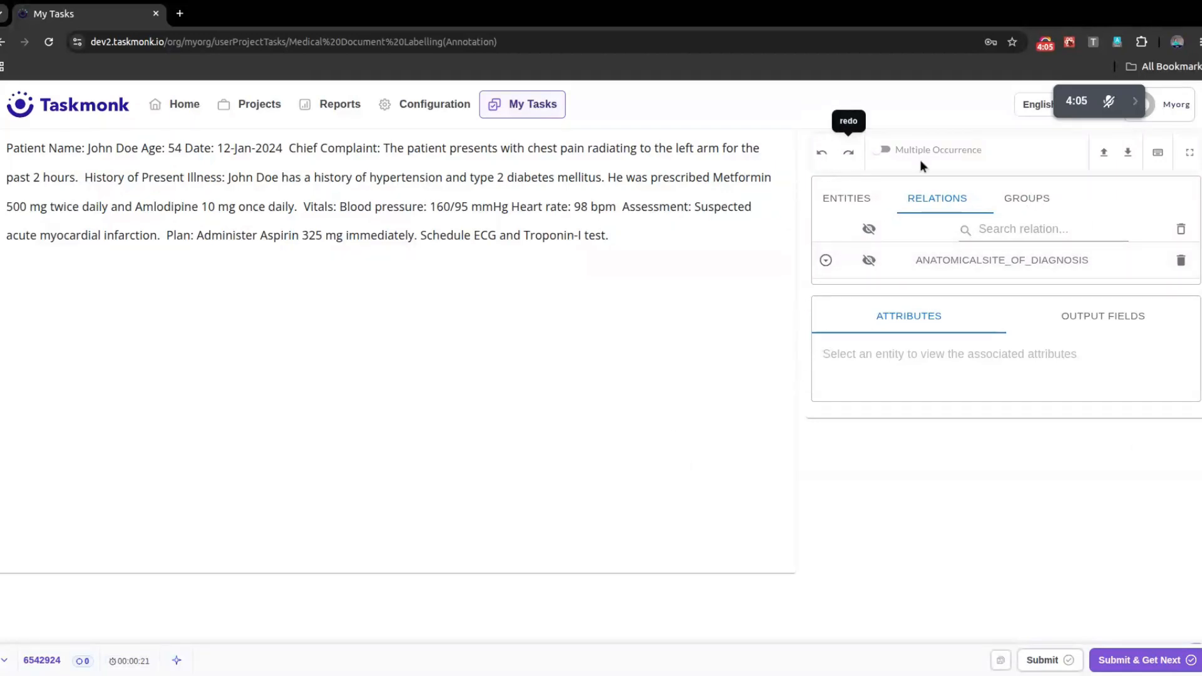
Enable Multiple Occurrence tagging and look over the list of annotation shortcuts
click(885, 150)
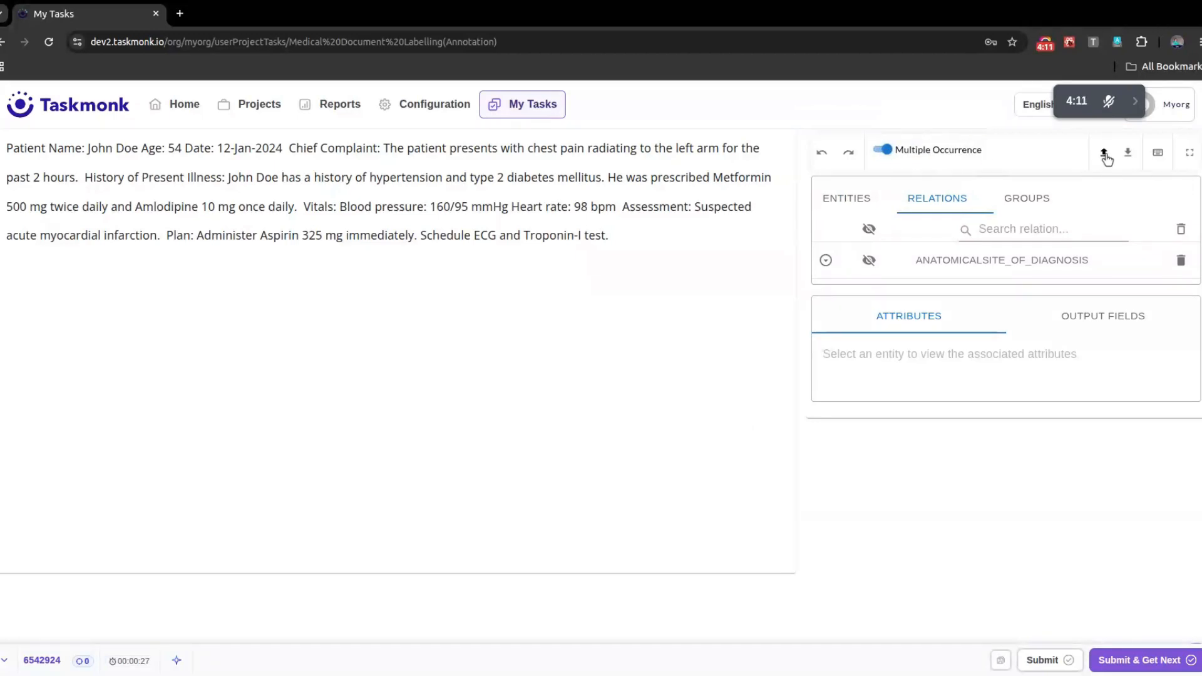
click(1159, 154)
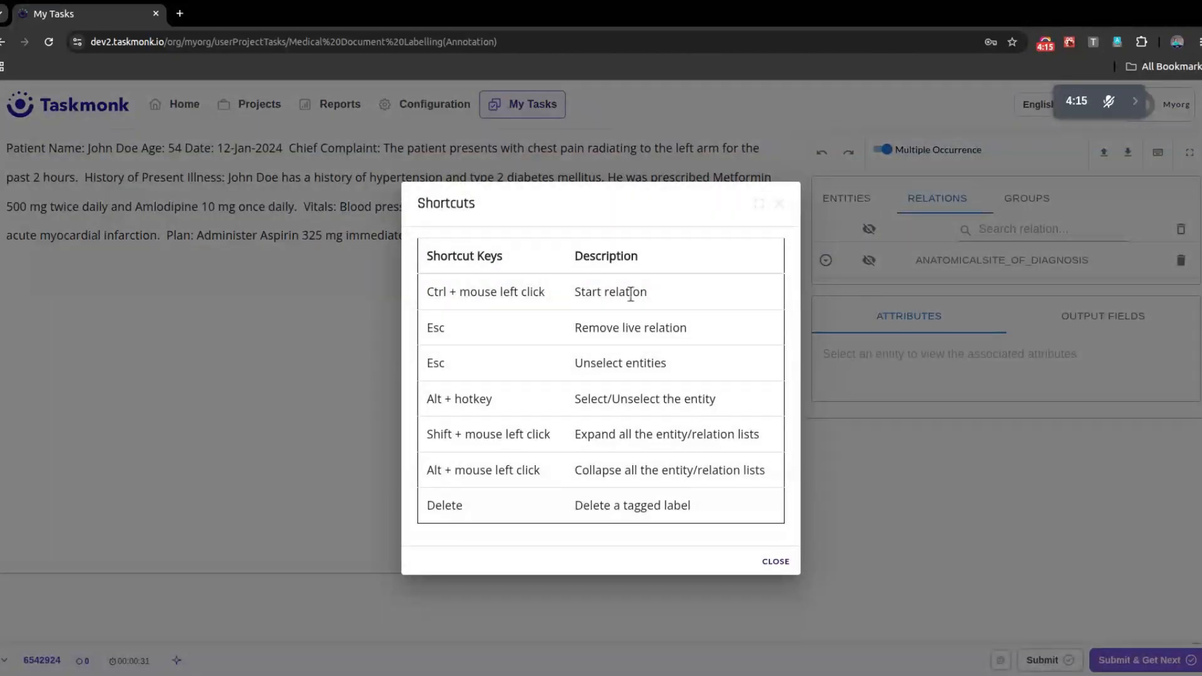
click(779, 205)
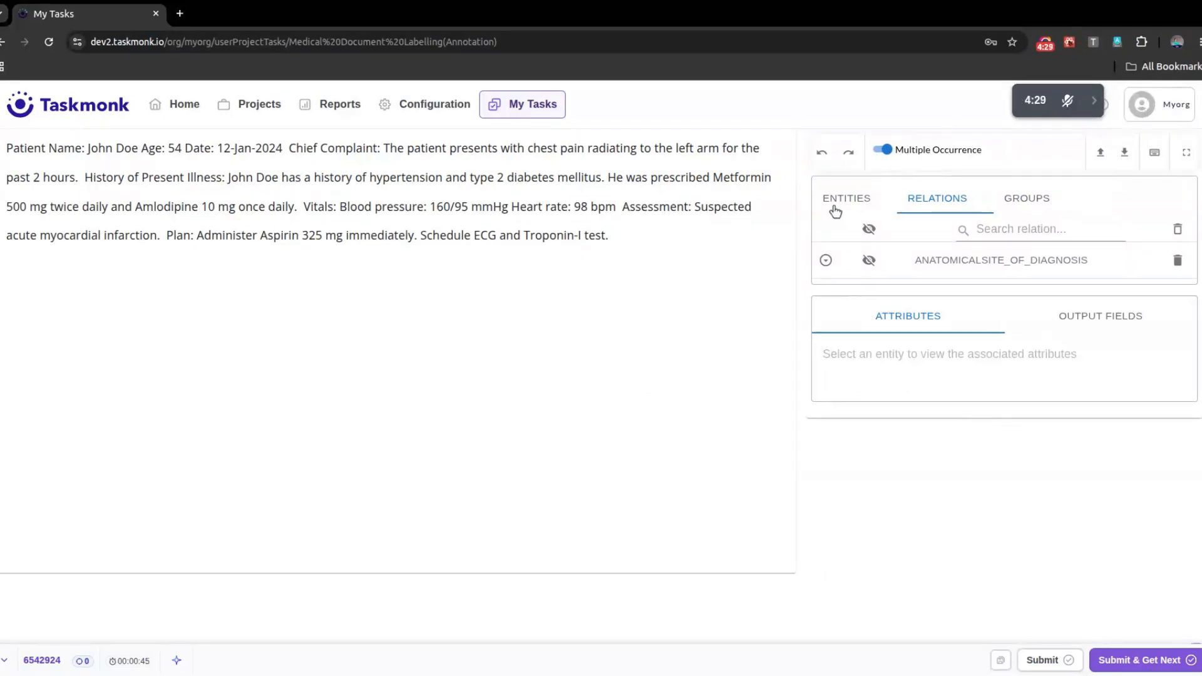
Tag "chest pain" as Symptom and the patient's full name at the start of the document as Patient Name
click(832, 202)
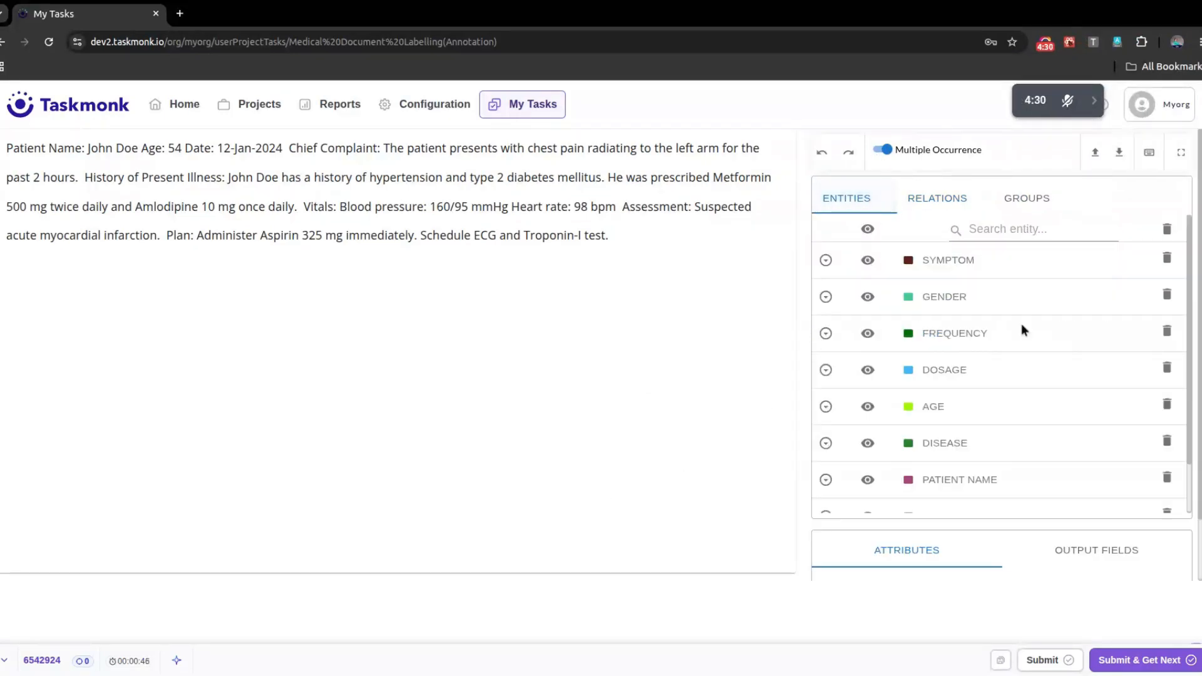
click(956, 269)
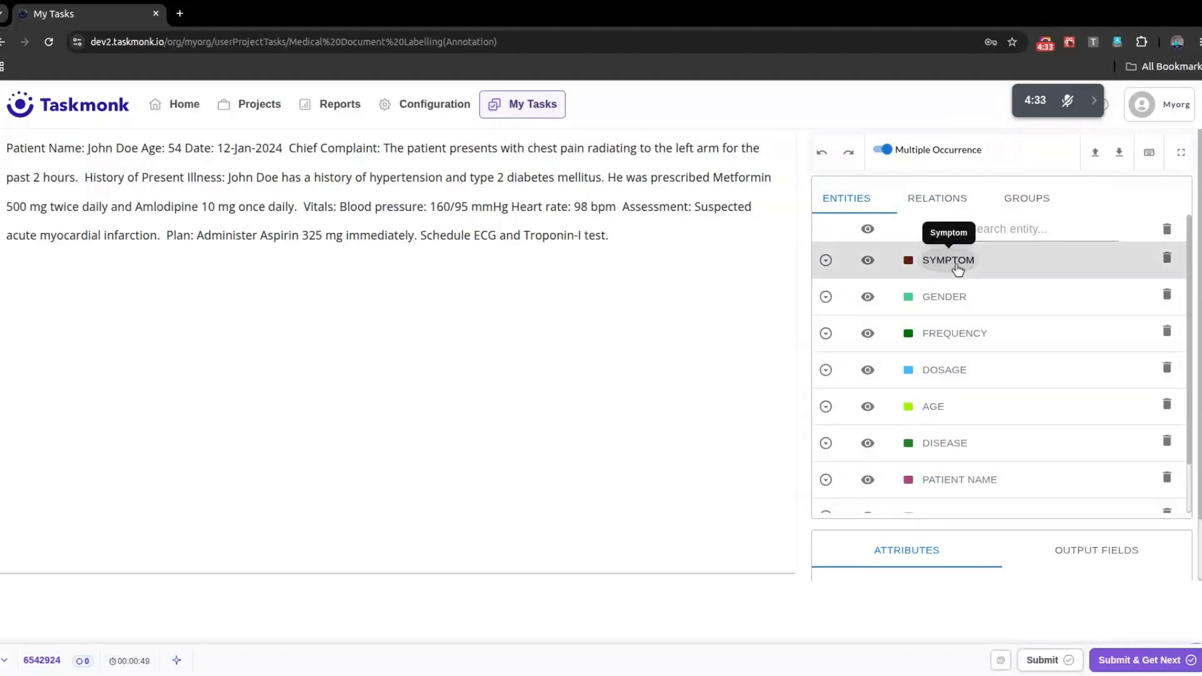
drag(528, 148, 583, 148)
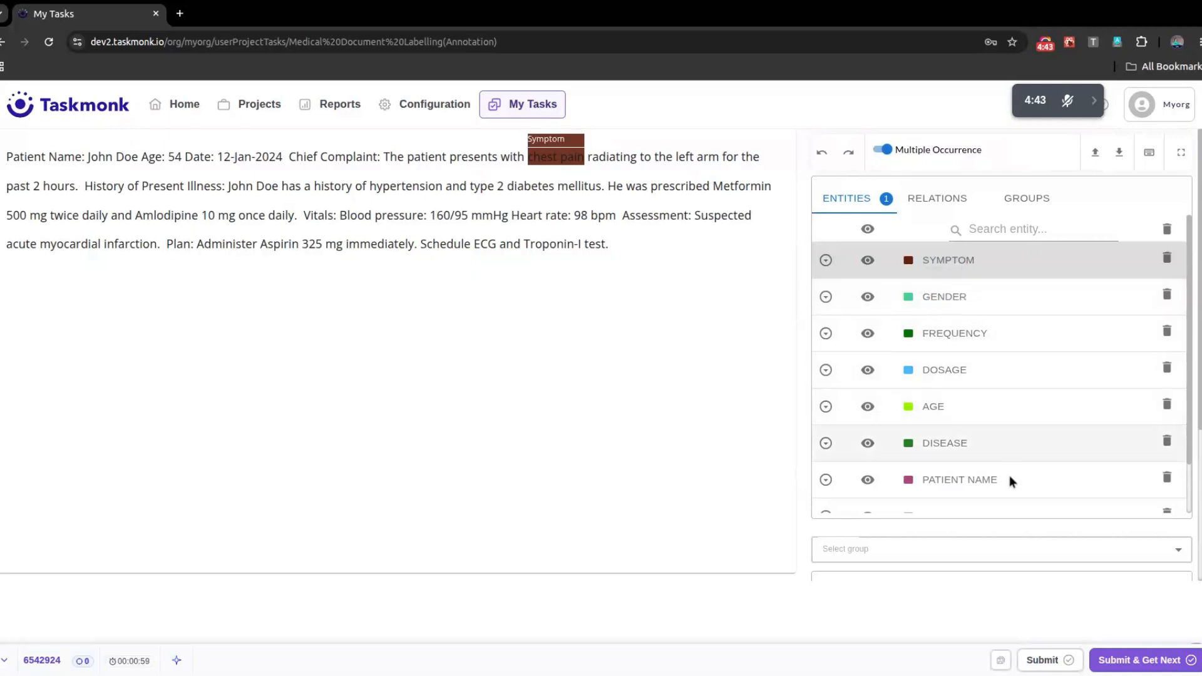
click(980, 484)
drag(87, 153, 142, 154)
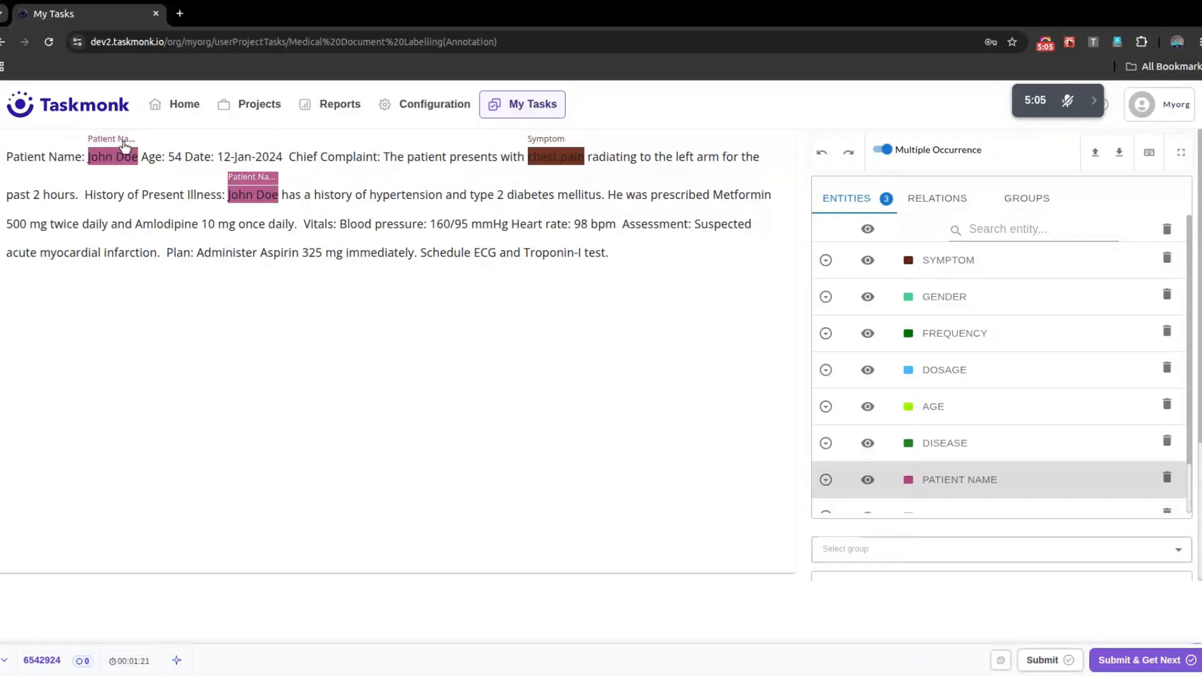
Link the first Patient Name entity to the "chest pain" symptom with the ANATOMICALSITE_OF_DIAGNOSIS relation and save it
drag(123, 145, 541, 144)
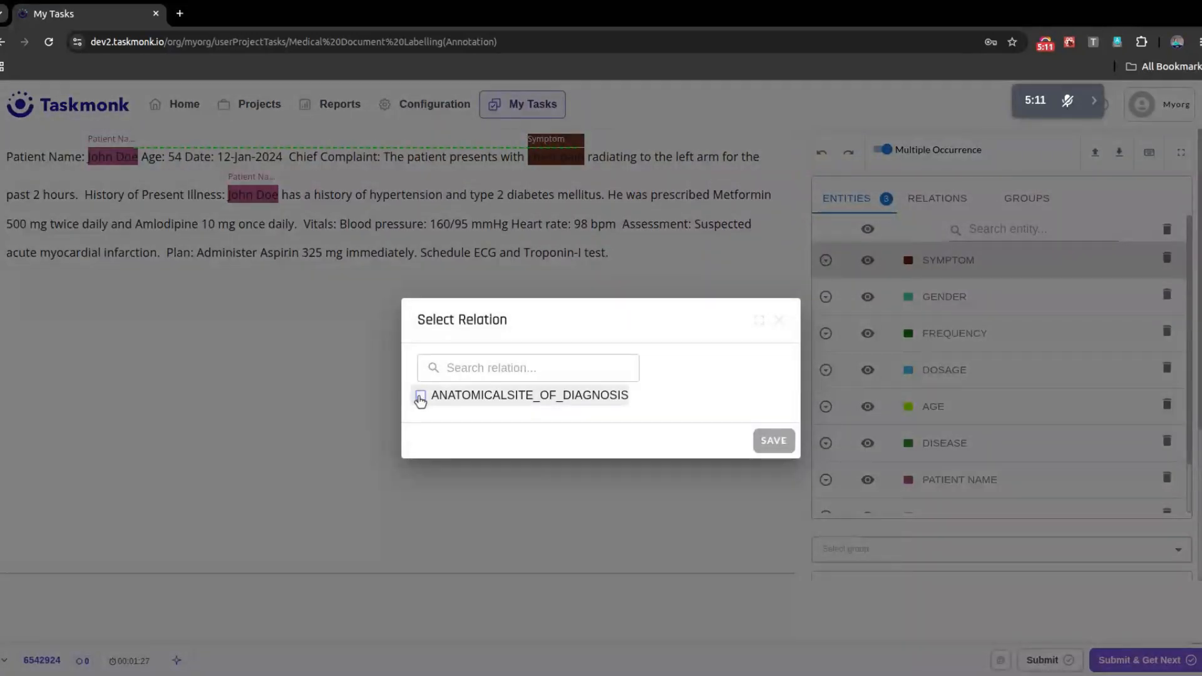
click(420, 396)
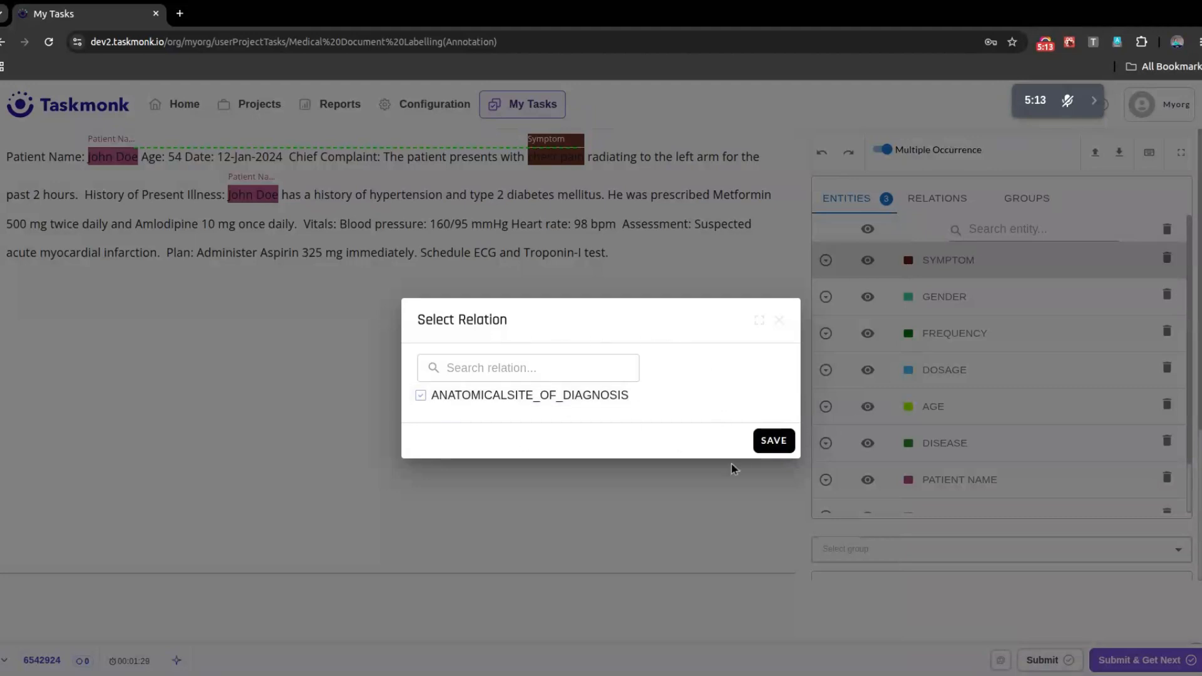
click(775, 441)
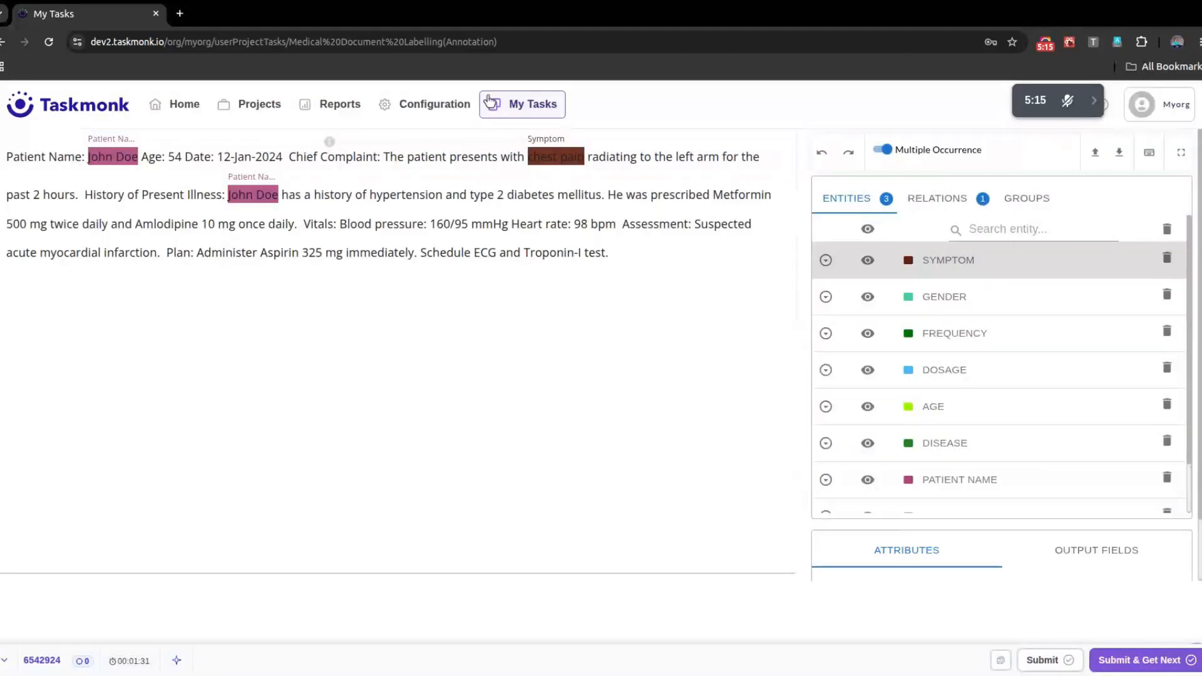
mouse_move(330, 142)
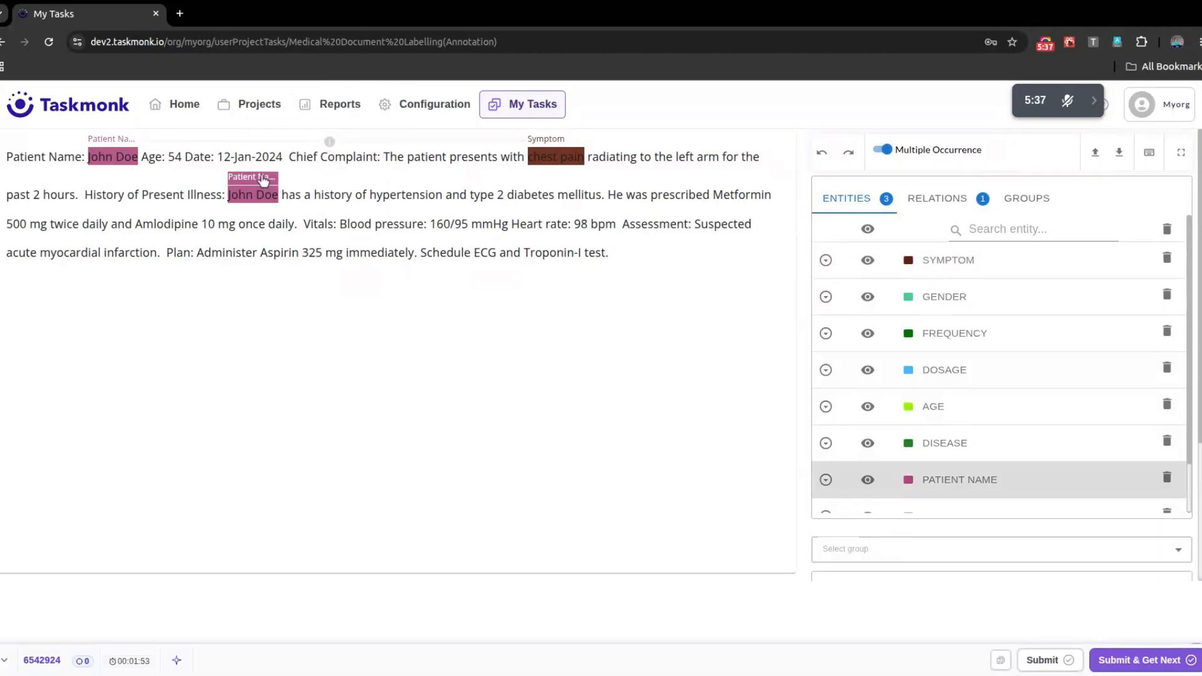
Add the Symptom, Gender, Frequency, Dosage and Age entities to the second mention of the patient's name
click(263, 180)
click(293, 257)
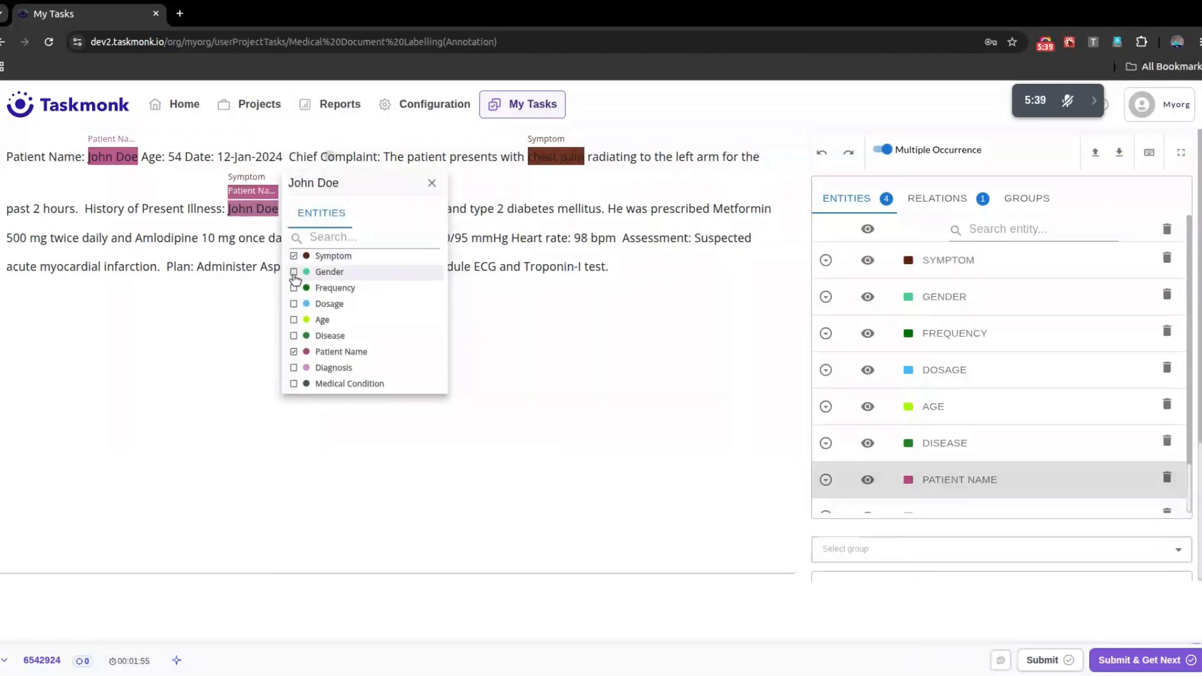
click(295, 273)
click(294, 288)
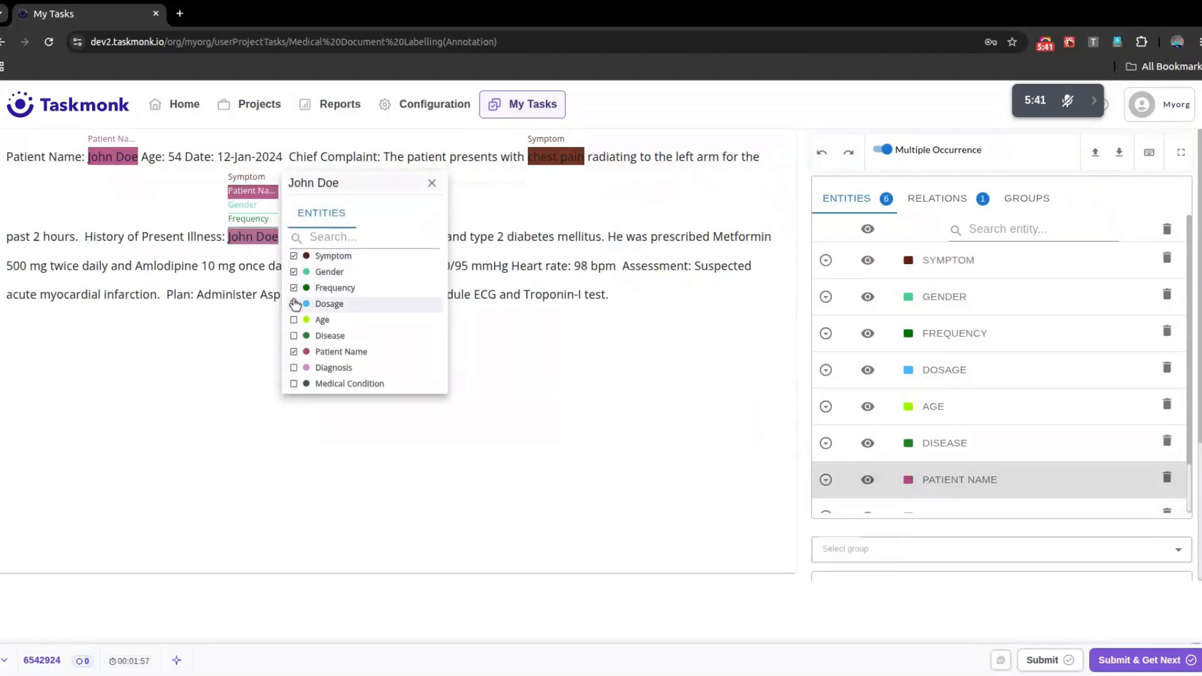
click(294, 305)
click(294, 320)
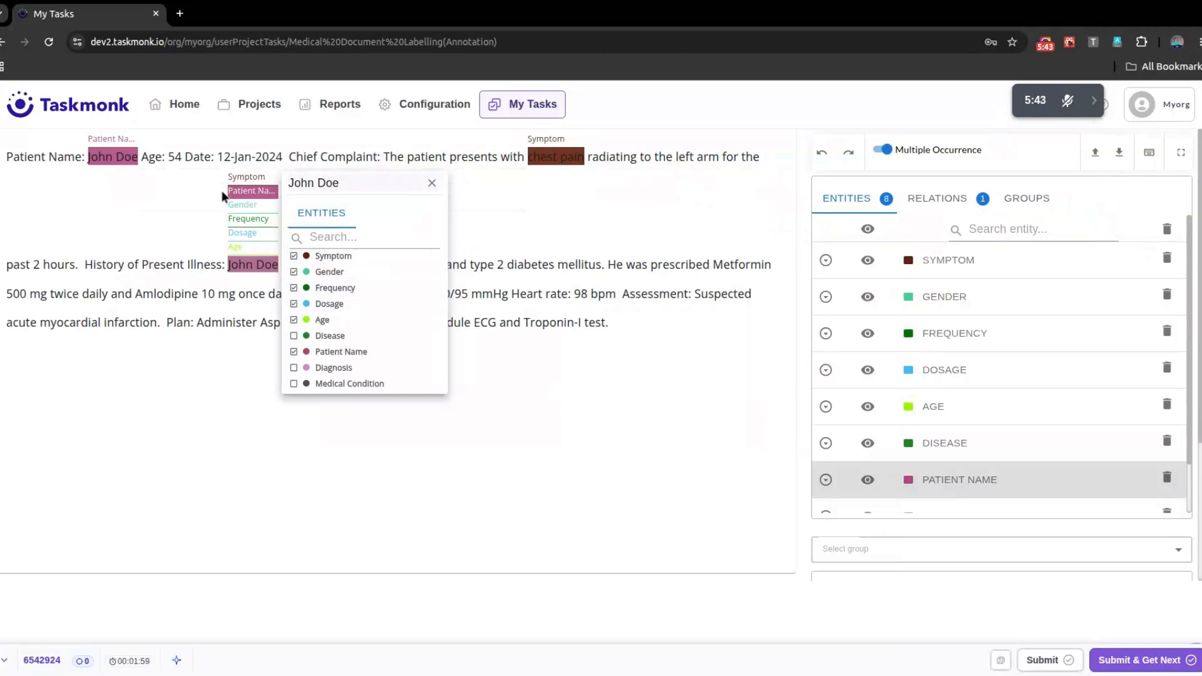
click(432, 184)
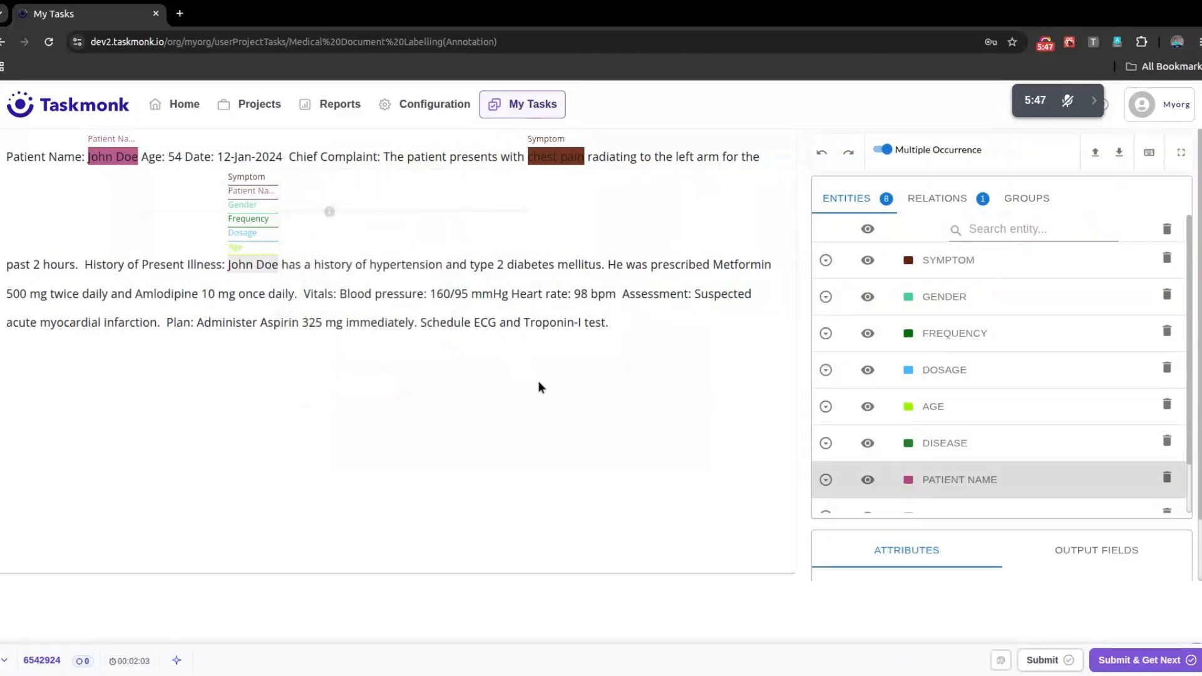
Tag "diabetes mellitus" in the history of present illness as Symptom
scroll(979, 400, down, 2)
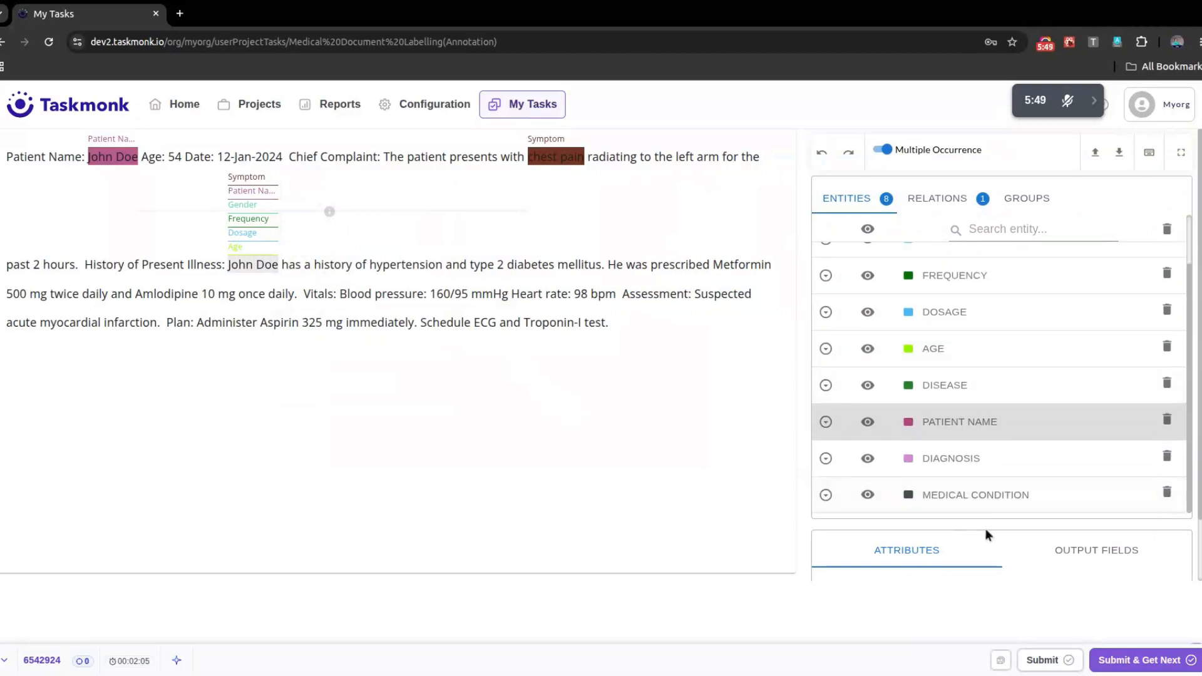
scroll(1036, 404, up, 2)
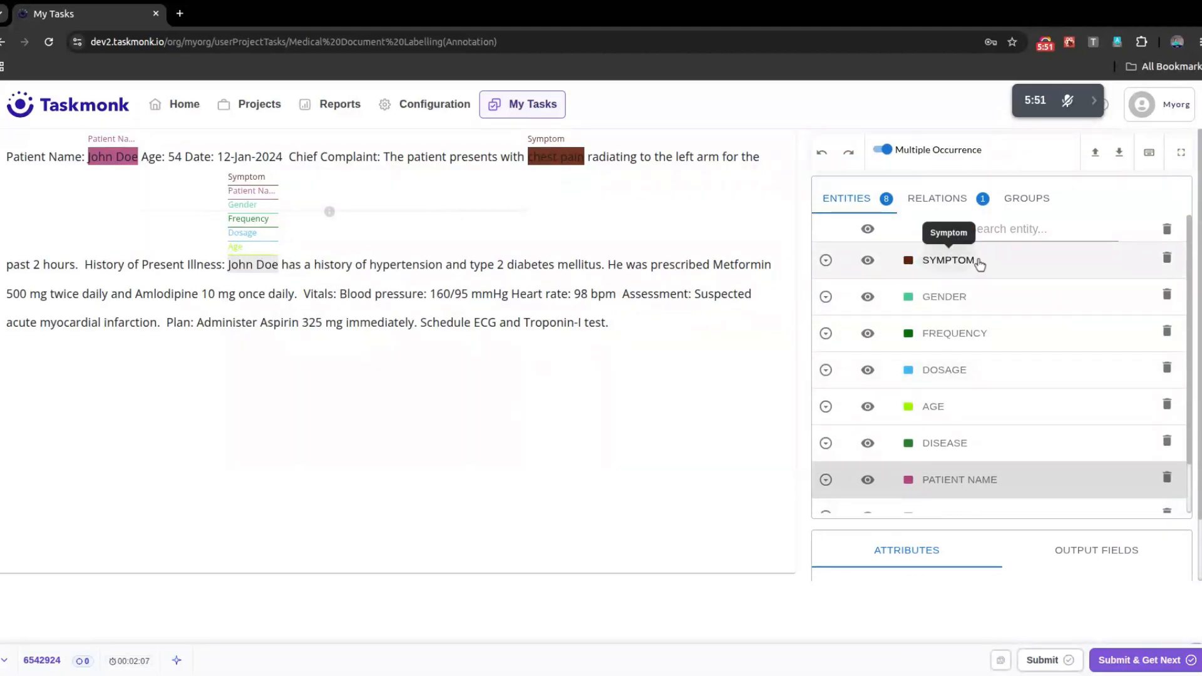
scroll(1069, 460, down, 4)
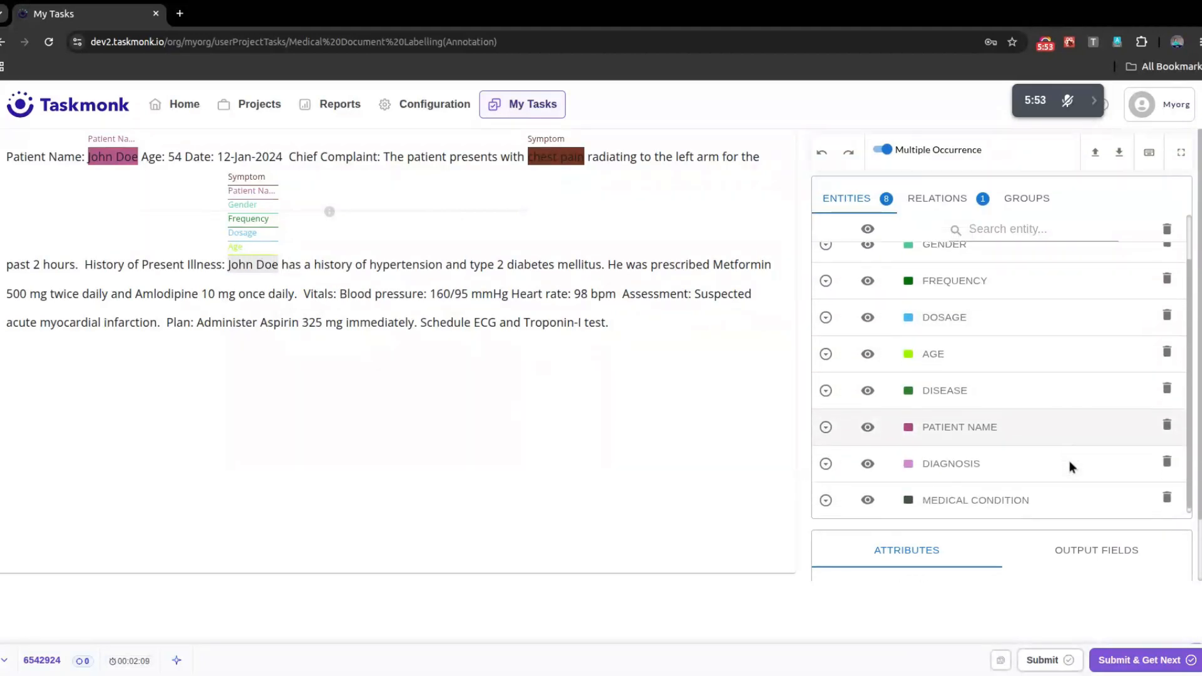
scroll(1001, 251, up, 3)
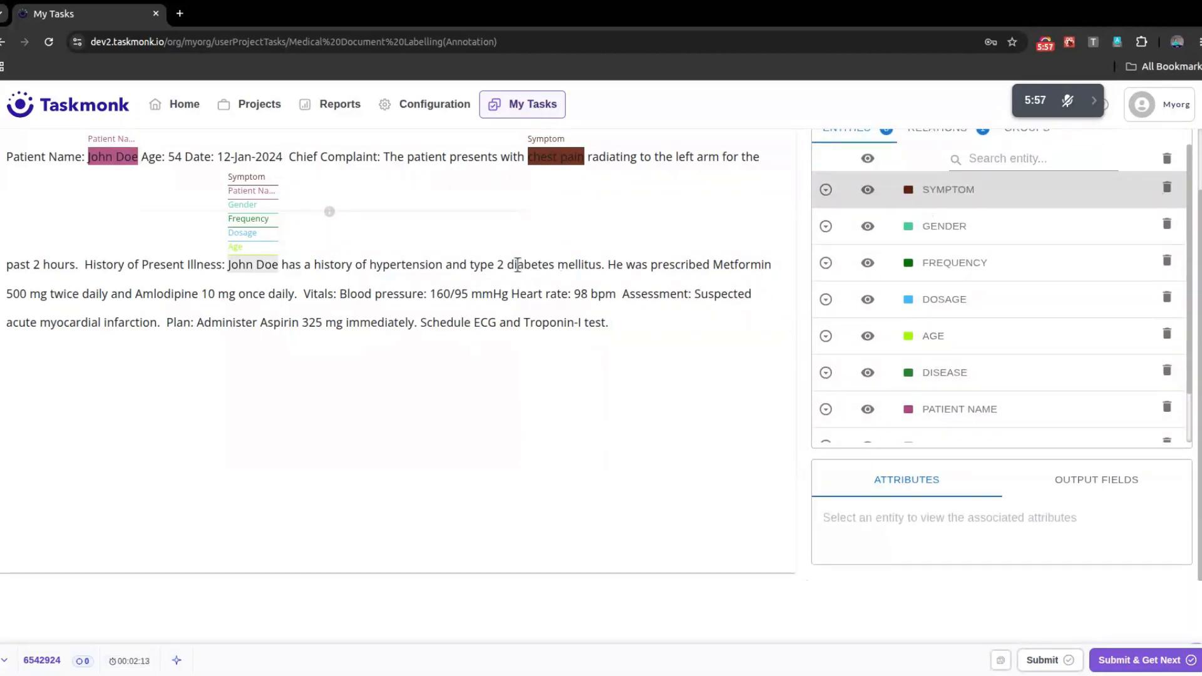
drag(506, 265, 607, 268)
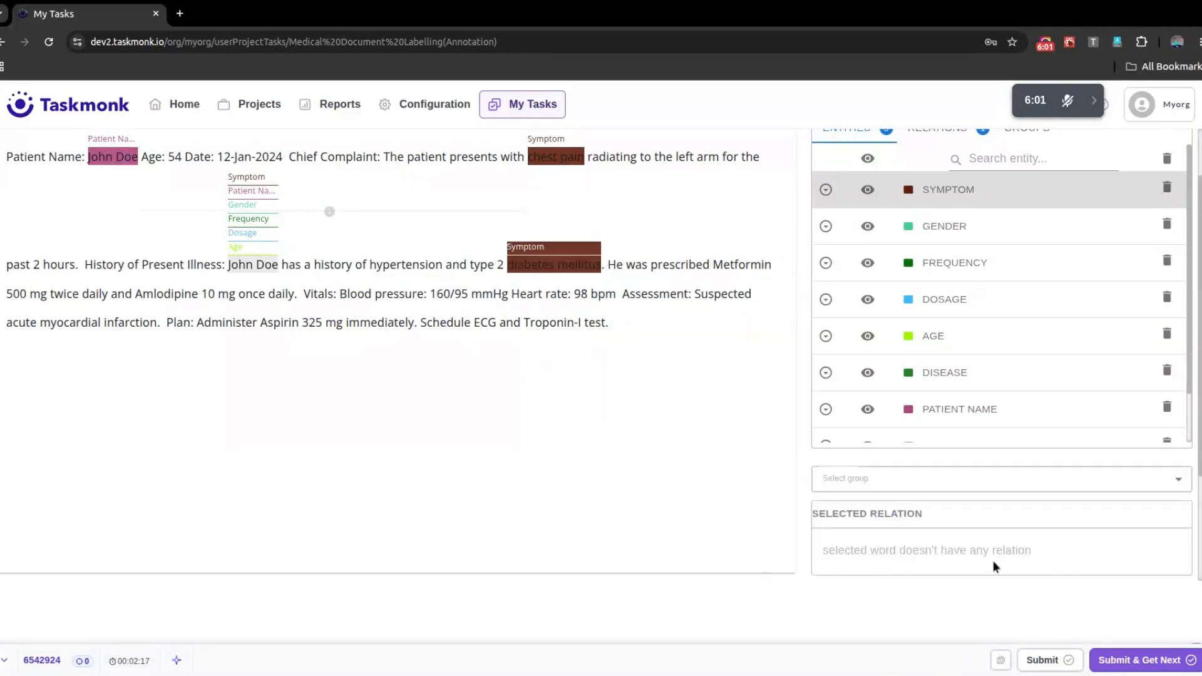
Set the Type attribute of "diabetes mellitus" to Medium, then submit the task and get the next one
scroll(986, 566, down, 3)
click(972, 543)
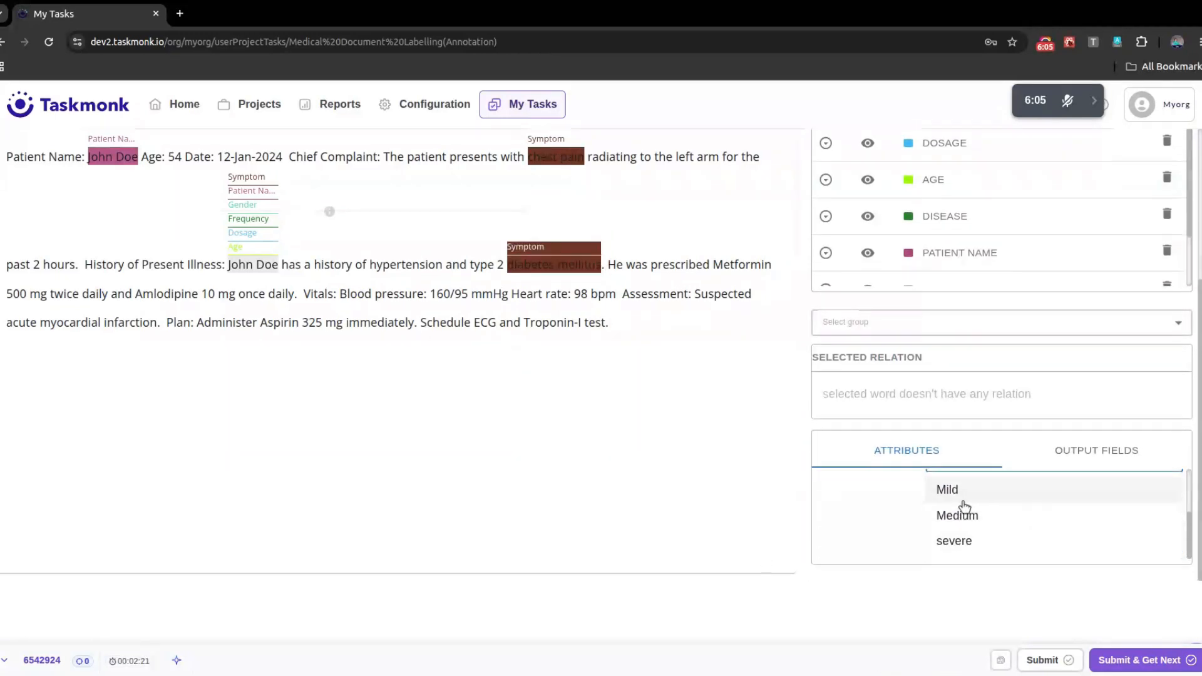
click(970, 519)
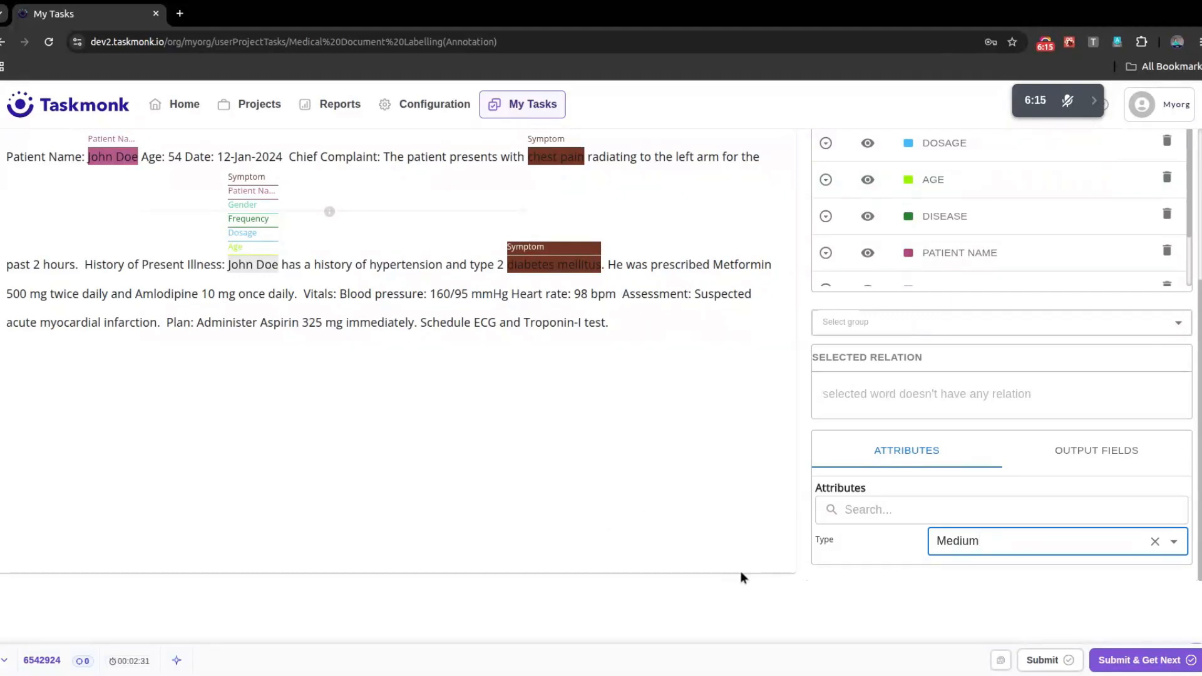
click(1140, 660)
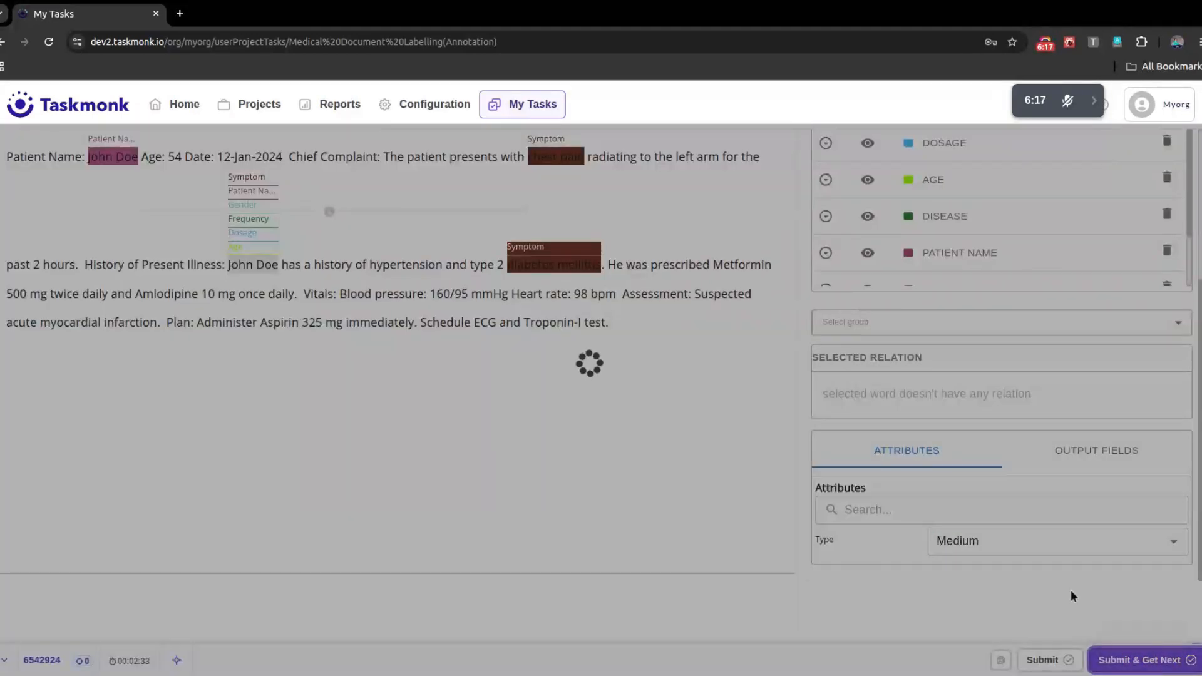